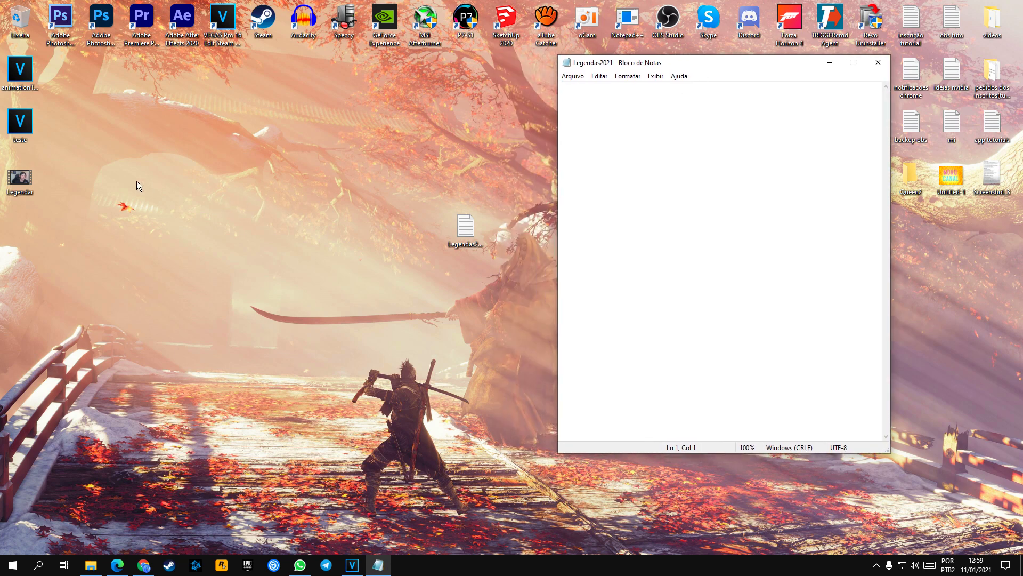
# Open the Legendar video beside the Legendas2021 text file and play its first two seconds.
pyautogui.doubleClick(29, 189)
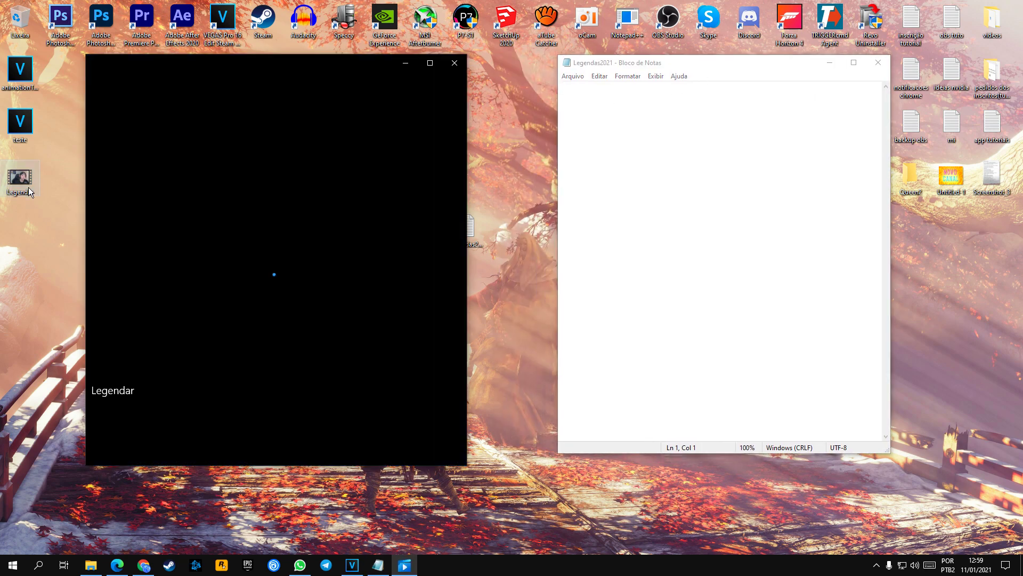
pyautogui.moveTo(109, 421); pyautogui.dragTo(89, 422)
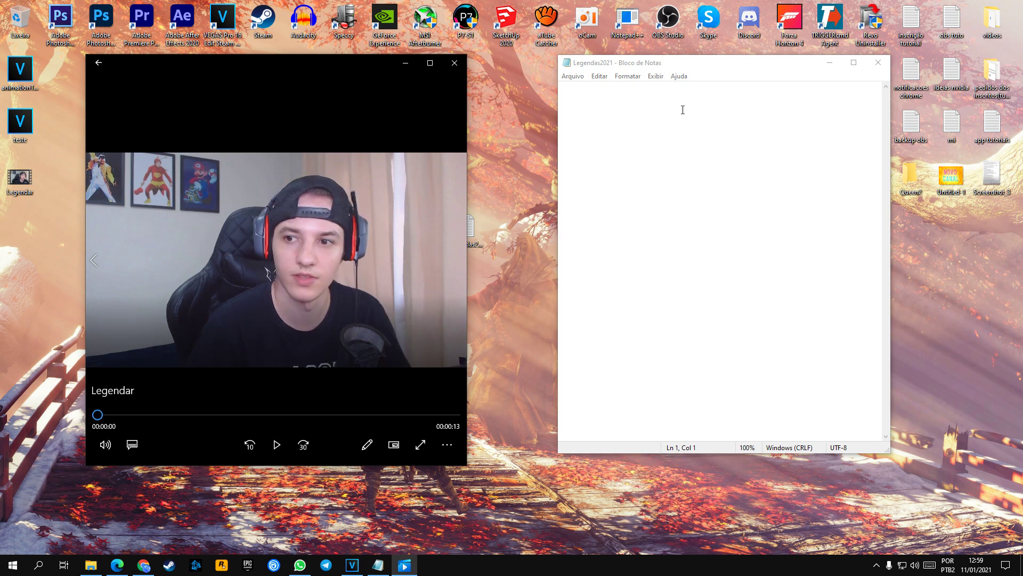
pyautogui.click(659, 117)
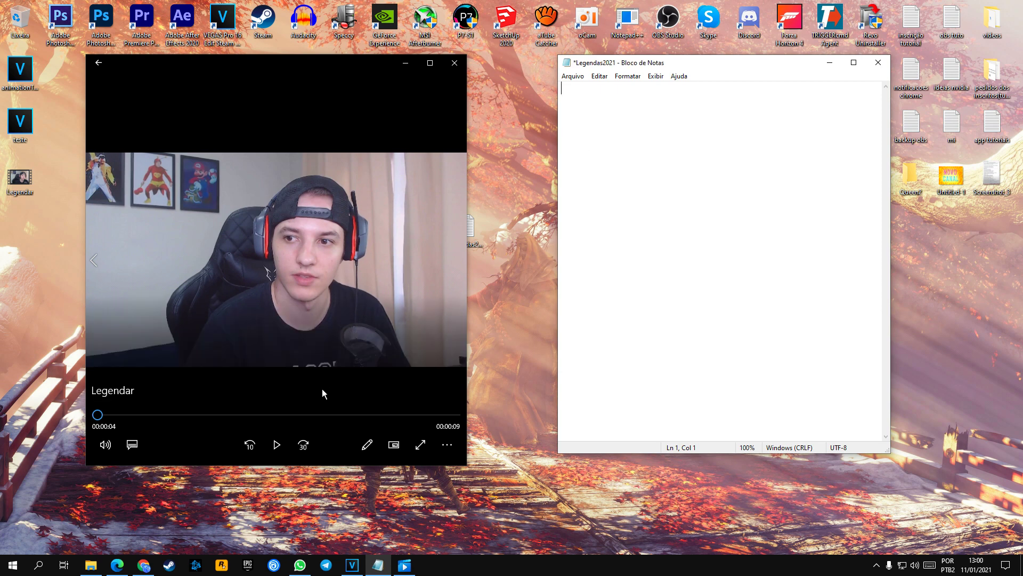
pyautogui.click(284, 453)
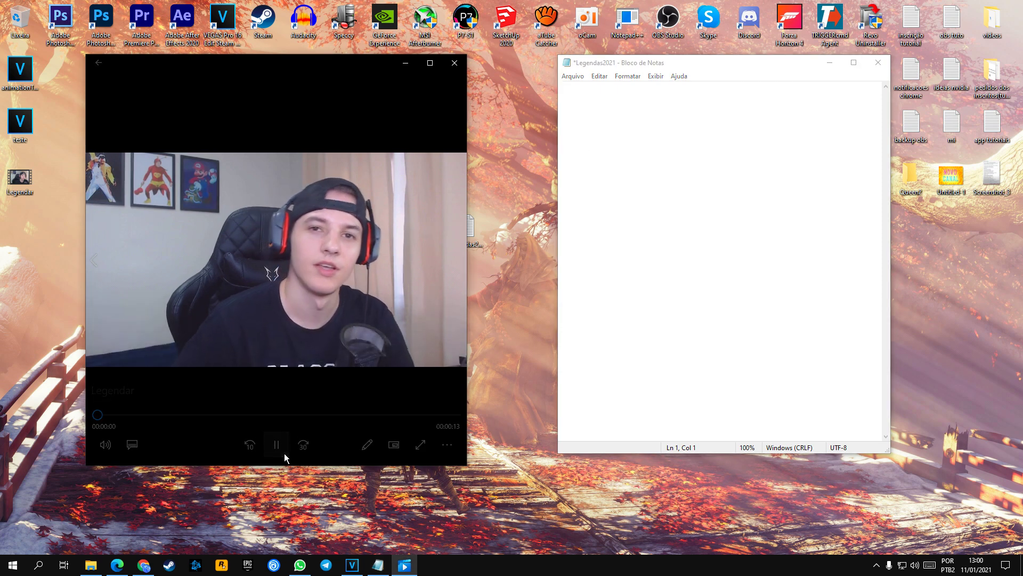
pyautogui.click(278, 451)
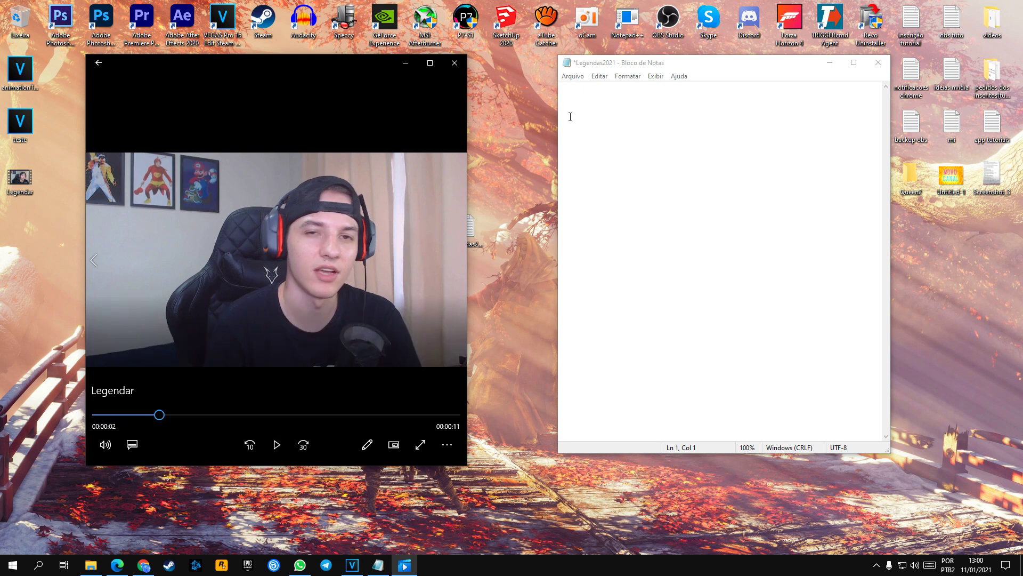
# Transcribe the opening phrase in Legendas2021 as "iii ae galera beleza" and end the line.
pyautogui.click(694, 123)
pyautogui.write('iii ae galera beleza')
pyautogui.press('BackSpace')
pyautogui.press('BackSpace')
pyautogui.write('eza')
pyautogui.press('Return')
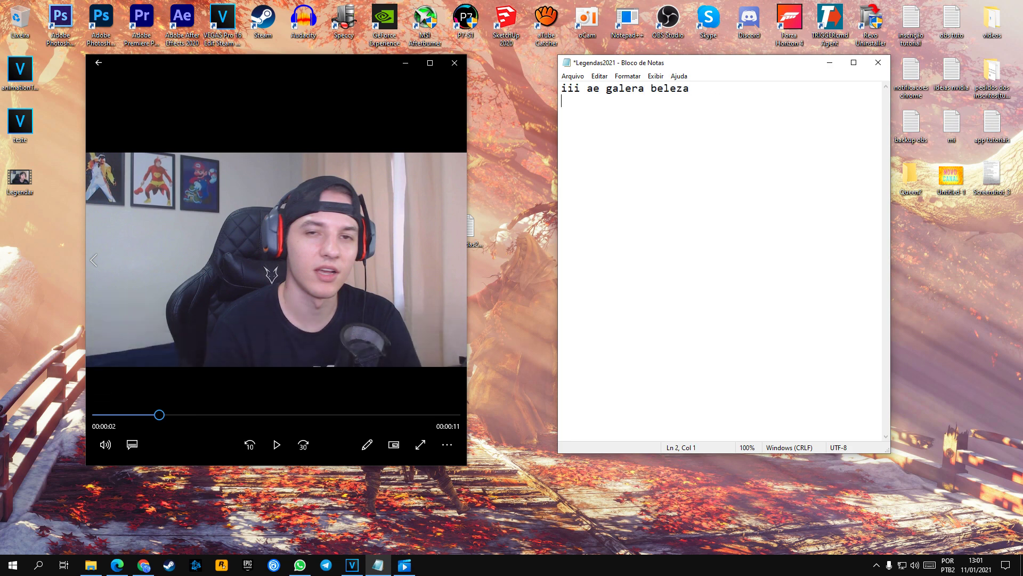
# Play the next phrase and transcribe it on line two: "aqui", the speaker's name and "trazendo mais um vídeo pra vocês".
pyautogui.click(284, 450)
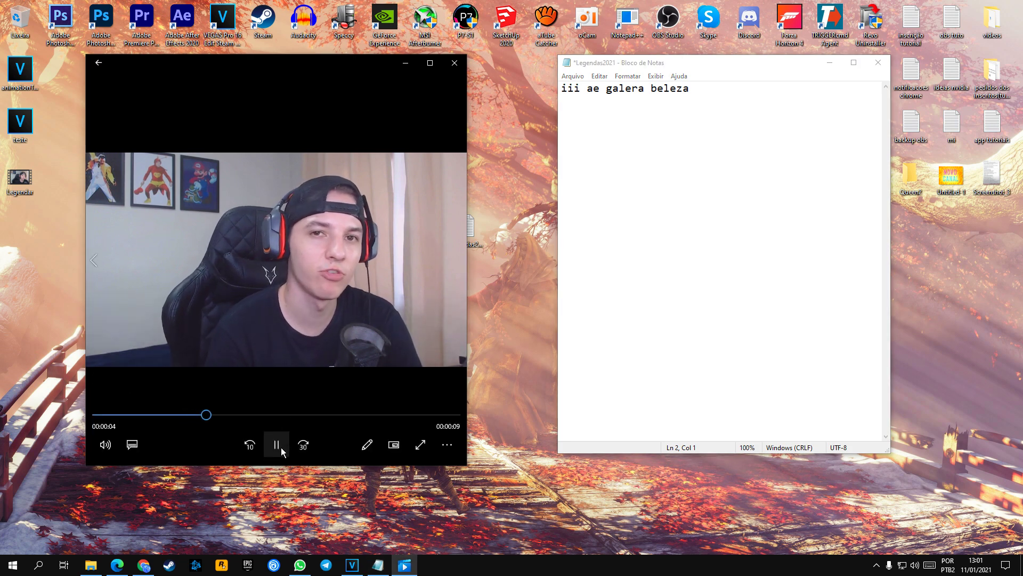
pyautogui.click(280, 447)
pyautogui.click(573, 113)
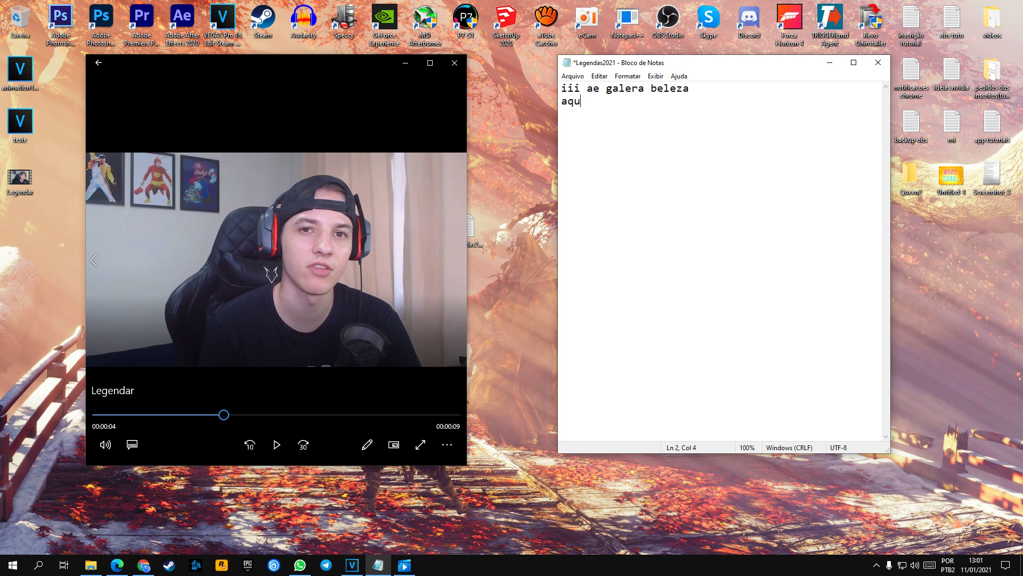
pyautogui.write('aqui odorizzi trazendo mais um vídeo pra vocês')
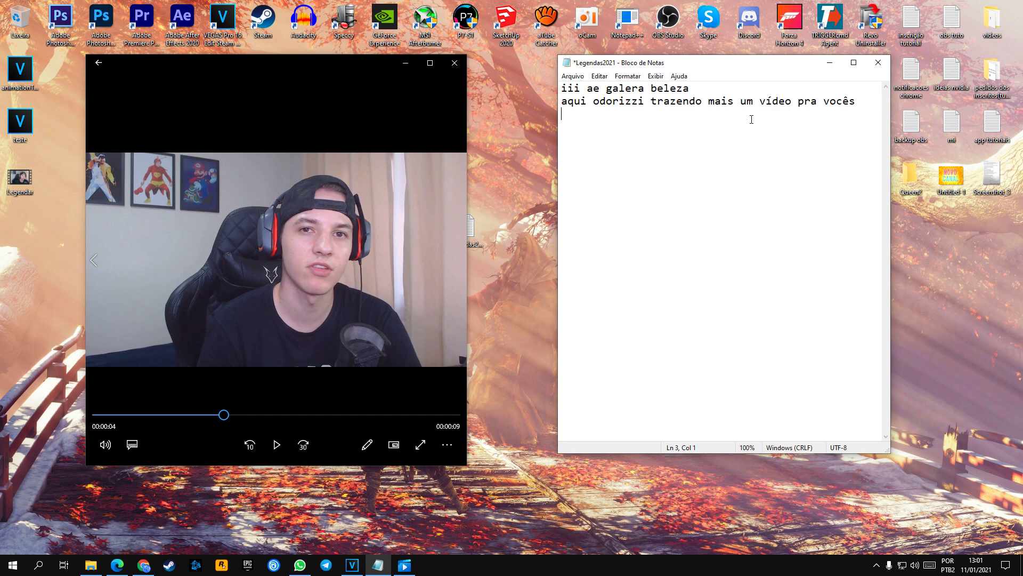
# Play on and transcribe two more lines: "e neste vídeo irei ensinar como legendar" and "o seu vídeo de uma forma bem simples".
pyautogui.click(280, 451)
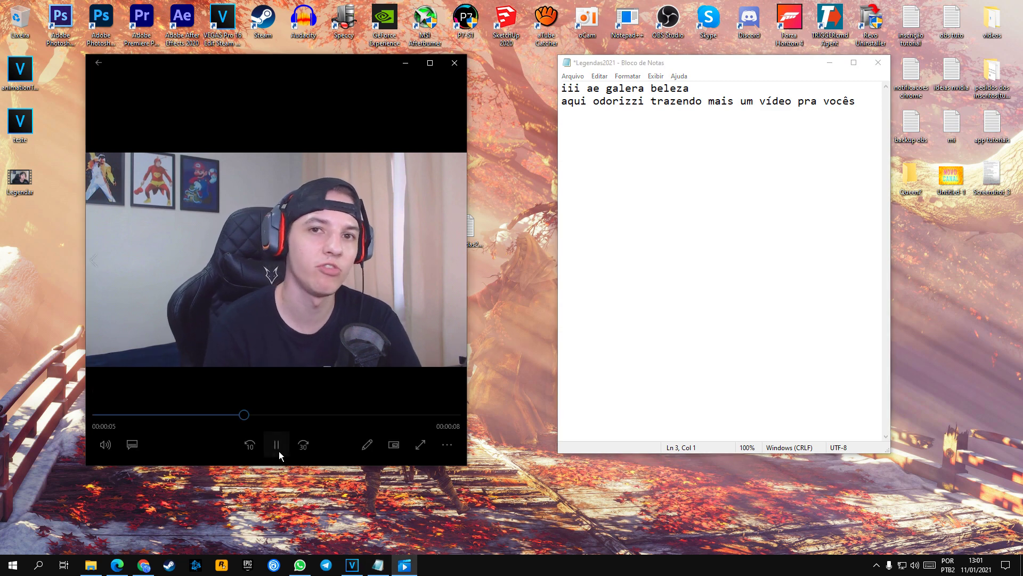
pyautogui.click(278, 450)
pyautogui.hotkey('alt', 'Tab')
pyautogui.write('e ')
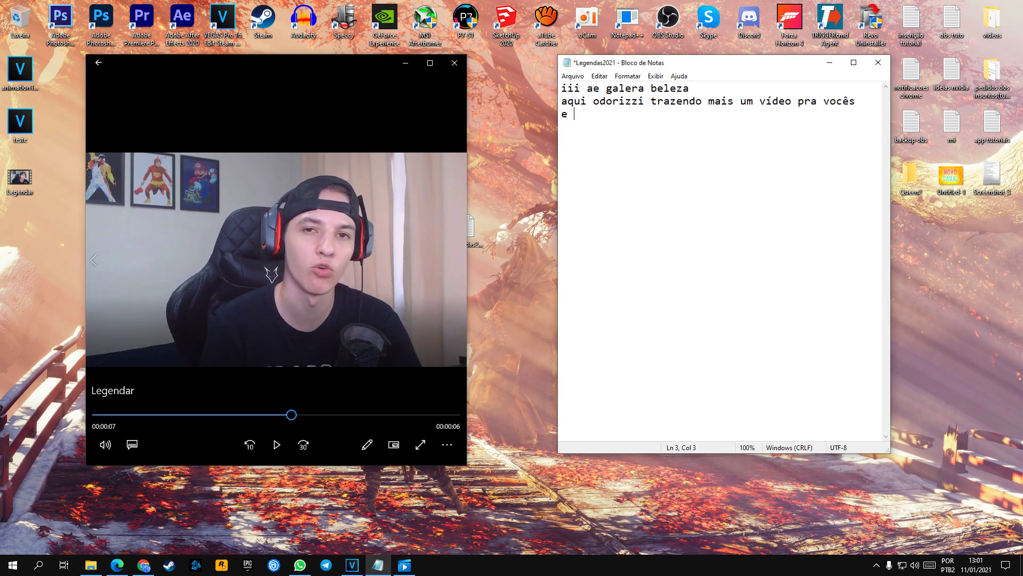
pyautogui.write('neste vídeo irei ensinar como legendar')
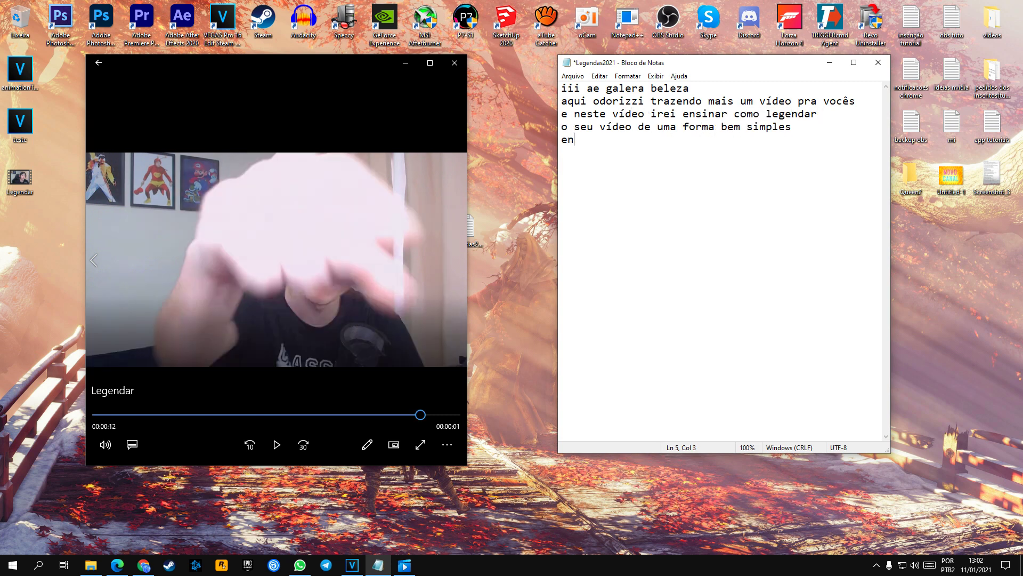
# Complete the transcript with the closing lines "então" and "vamos lá para o vídeo.".
pyautogui.write('ão')
pyautogui.press('Return')
pyautogui.write('vamos lá para o vídeo.')
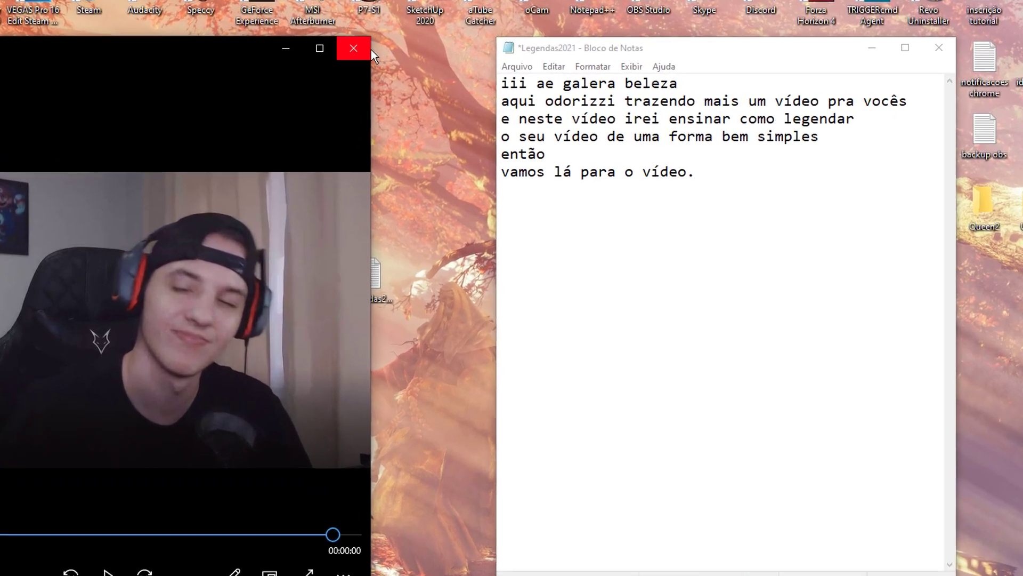
# Close the video player, then save and close the Legendas2021 transcript.
pyautogui.click(367, 49)
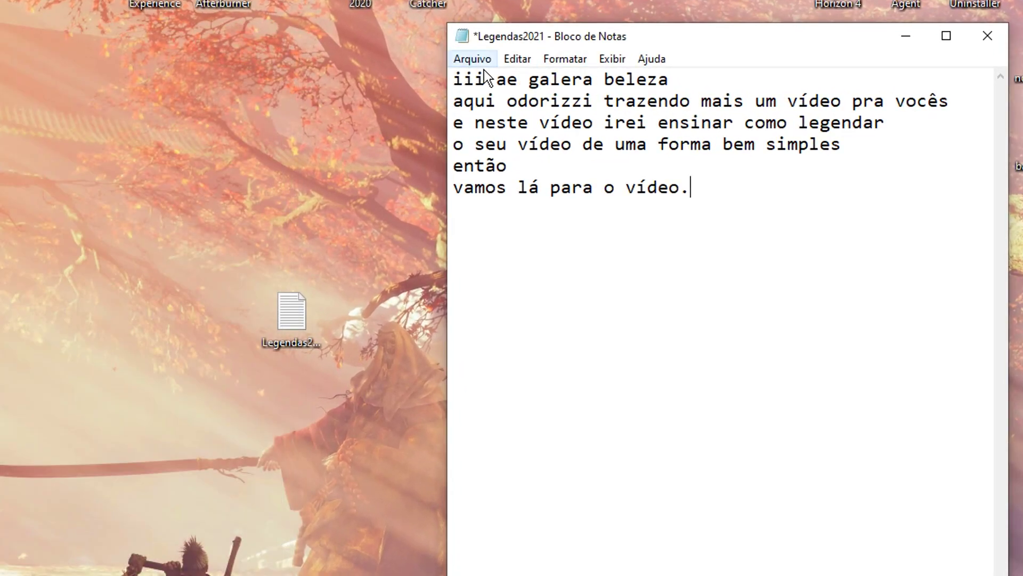
pyautogui.click(517, 66)
pyautogui.click(498, 141)
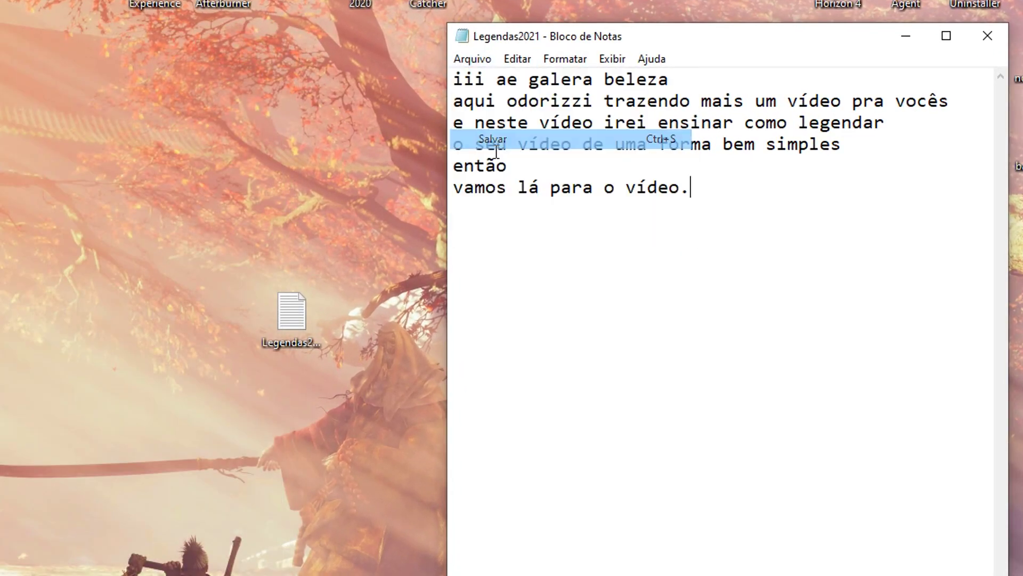
pyautogui.click(997, 48)
# Place the Legendar video on the VEGAS Pro timeline and add an empty video track above it.
pyautogui.moveTo(20, 178); pyautogui.dragTo(128, 349)
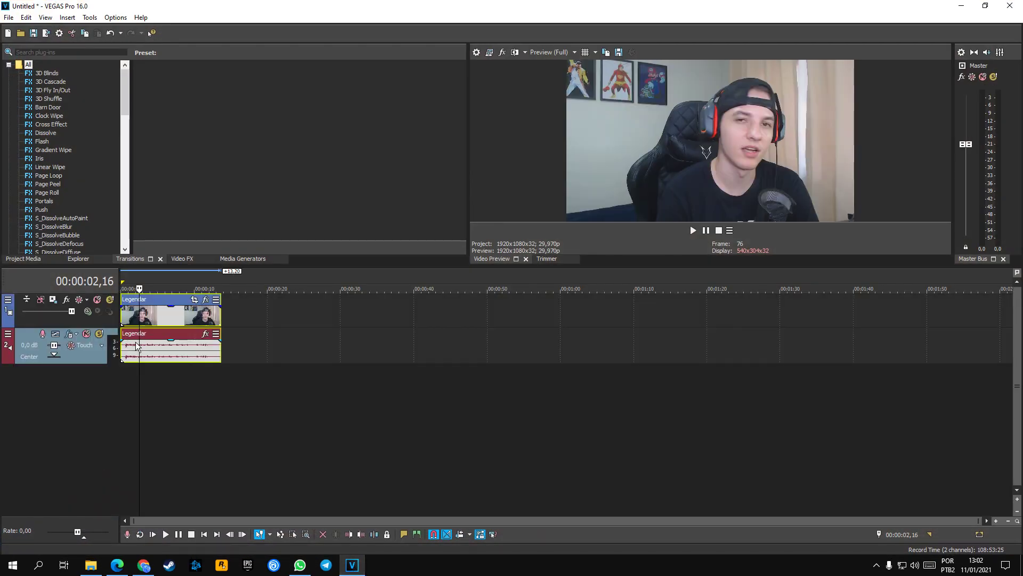
pyautogui.scroll(6, 138, 328)
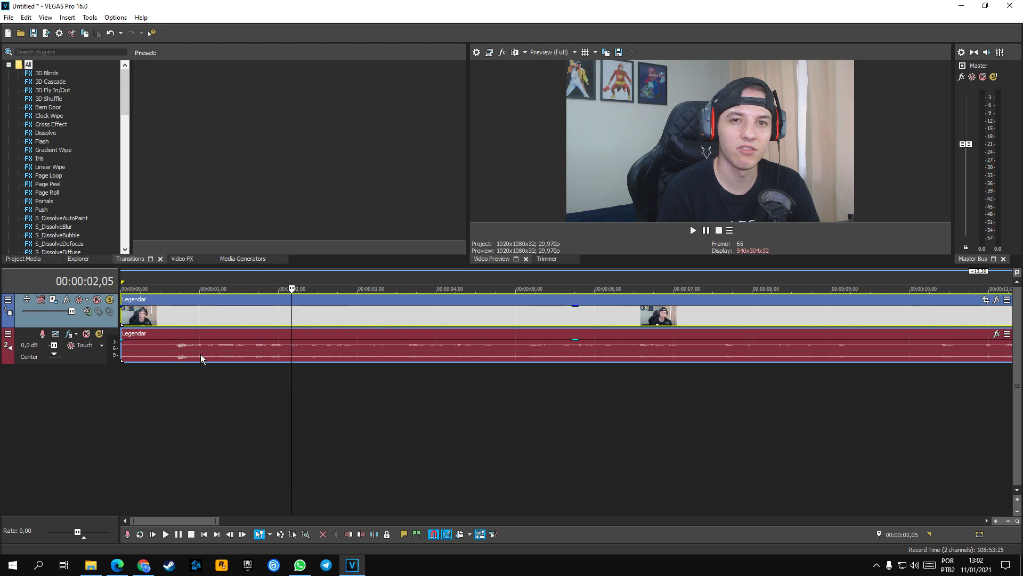
pyautogui.click(168, 356)
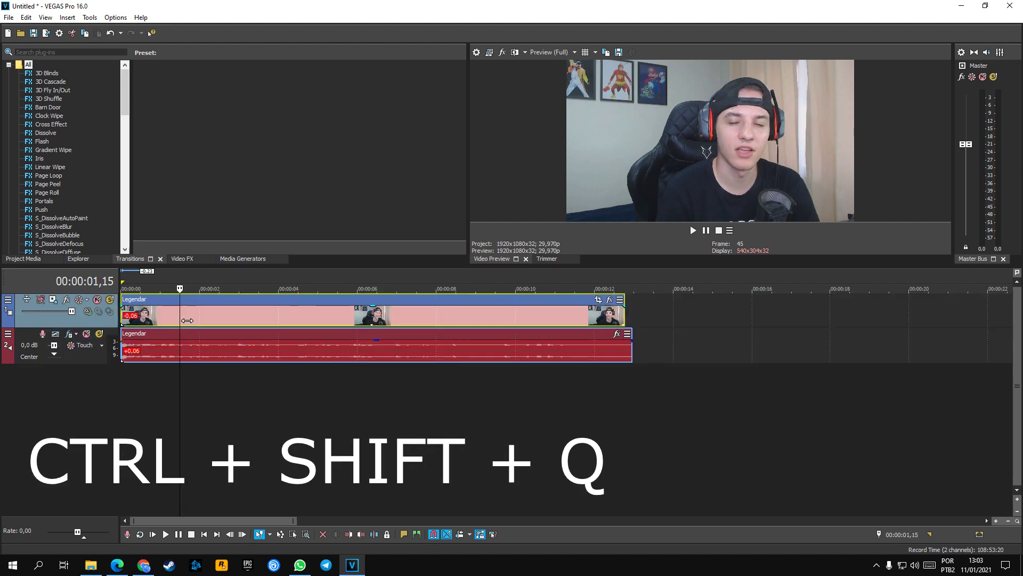
pyautogui.hotkey('ctrl', 'shift', 'q')
pyautogui.click(220, 311)
pyautogui.press('space')
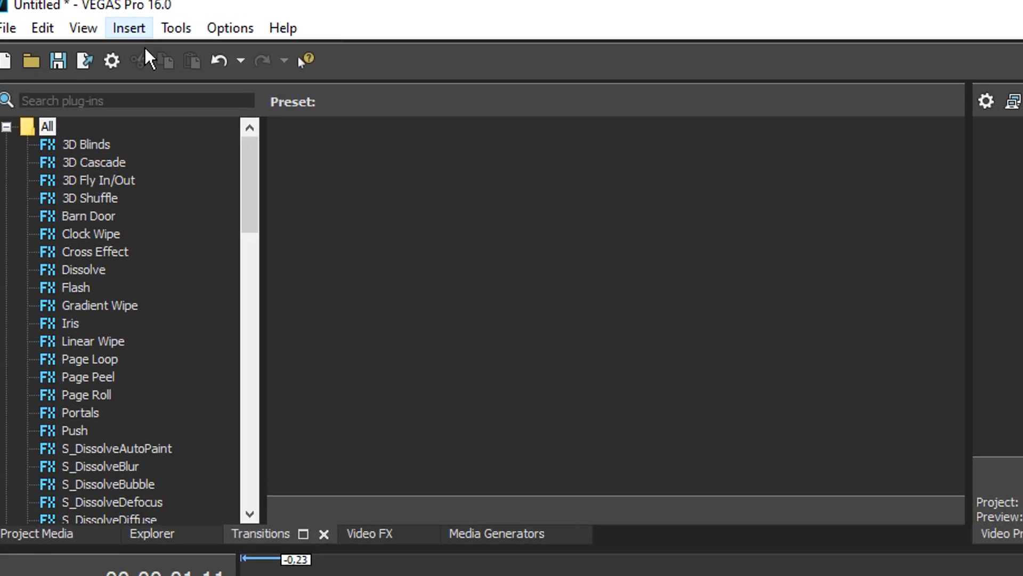
# Insert subtitles from the Legendas2021 text file on the desktop, using the Subtitles preset.
pyautogui.click(128, 28)
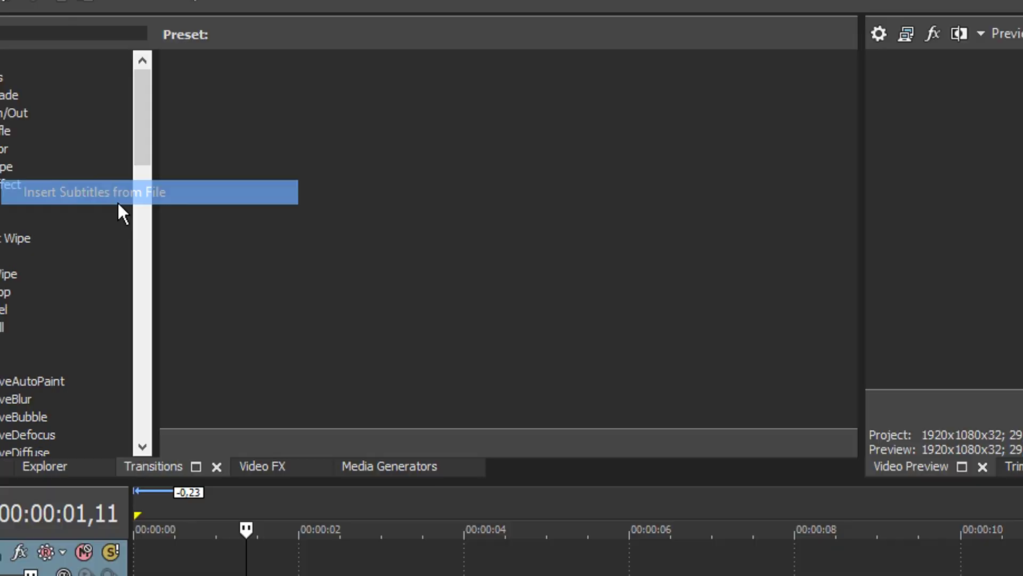
pyautogui.click(225, 267)
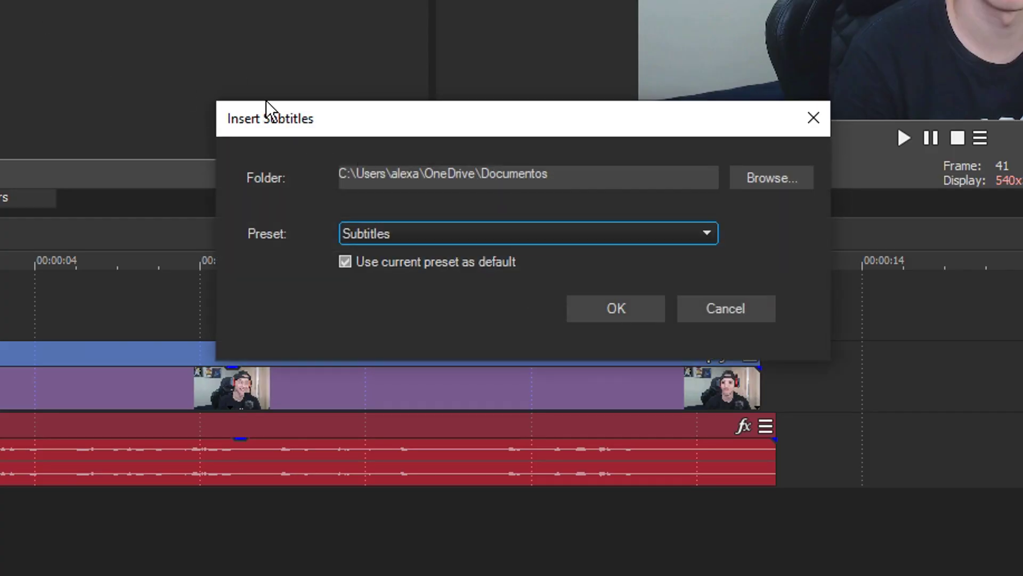
pyautogui.moveTo(266, 107); pyautogui.dragTo(212, 80)
pyautogui.click(701, 134)
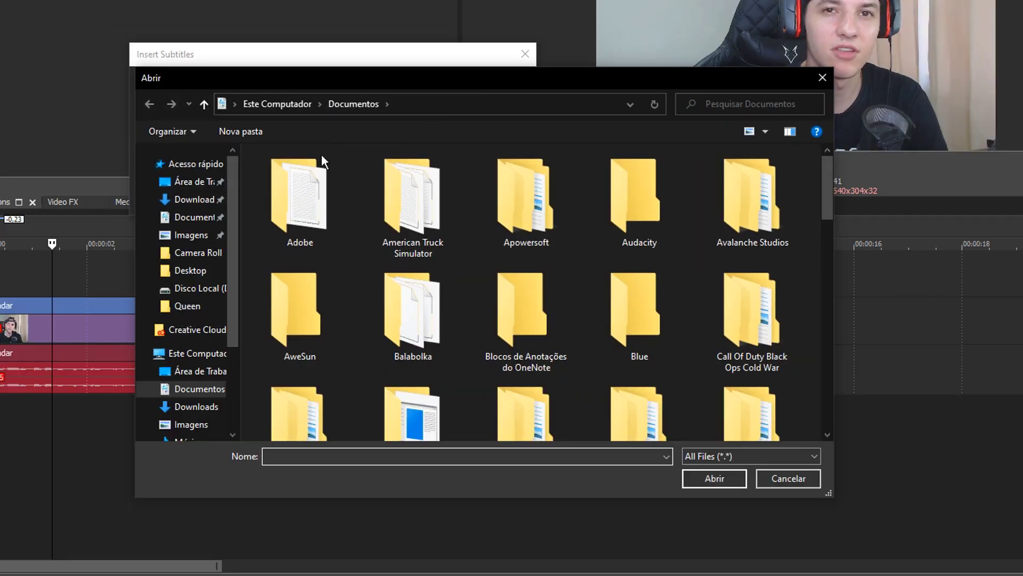
pyautogui.click(206, 184)
pyautogui.press('l')
pyautogui.press('l')
pyautogui.press('l')
pyautogui.press('l')
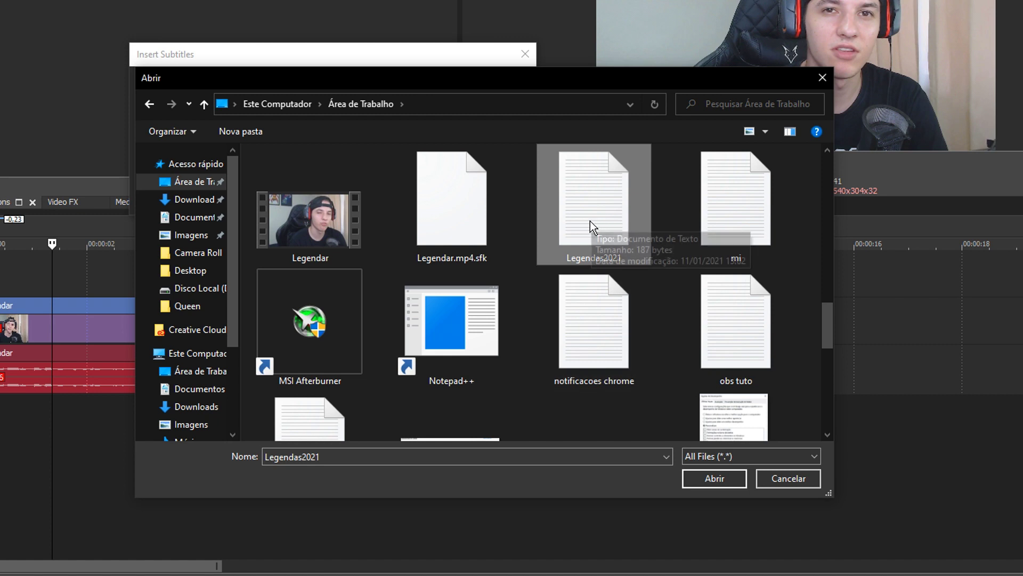
pyautogui.click(720, 486)
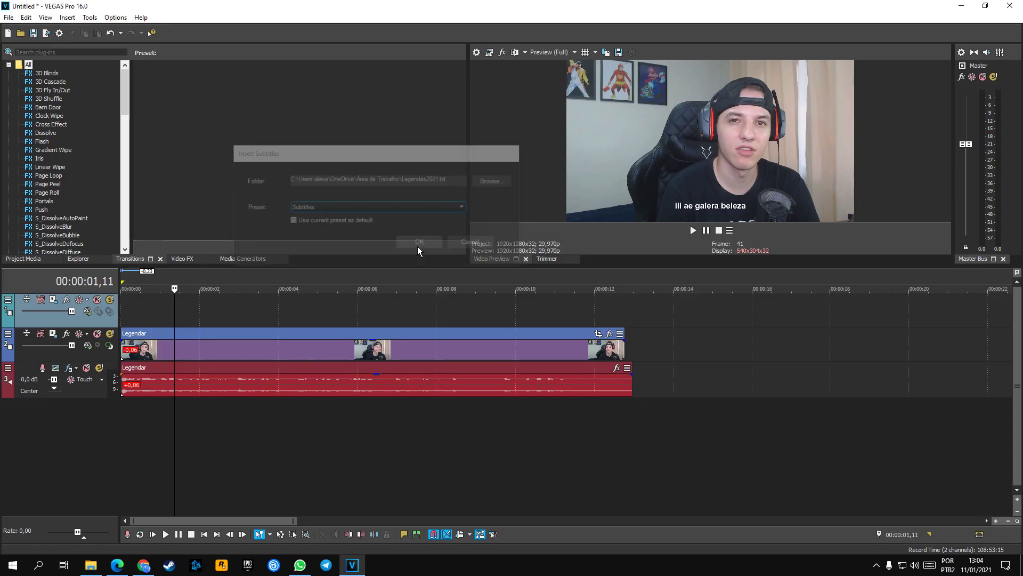
pyautogui.click(393, 184)
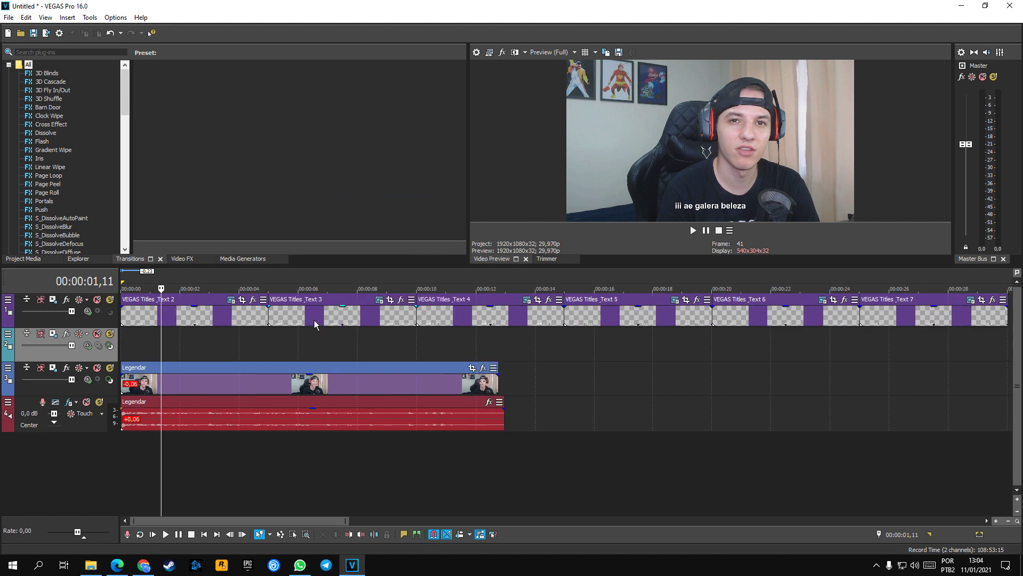
# Review each inserted subtitle event on the timeline in the video preview.
pyautogui.click(309, 318)
pyautogui.click(499, 318)
pyautogui.click(656, 319)
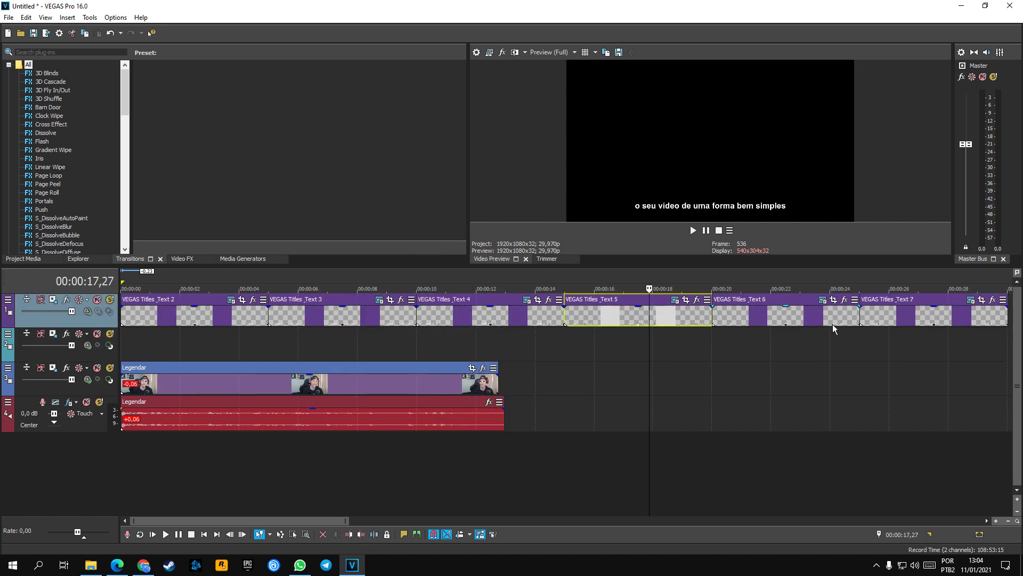
pyautogui.click(810, 320)
pyautogui.click(870, 319)
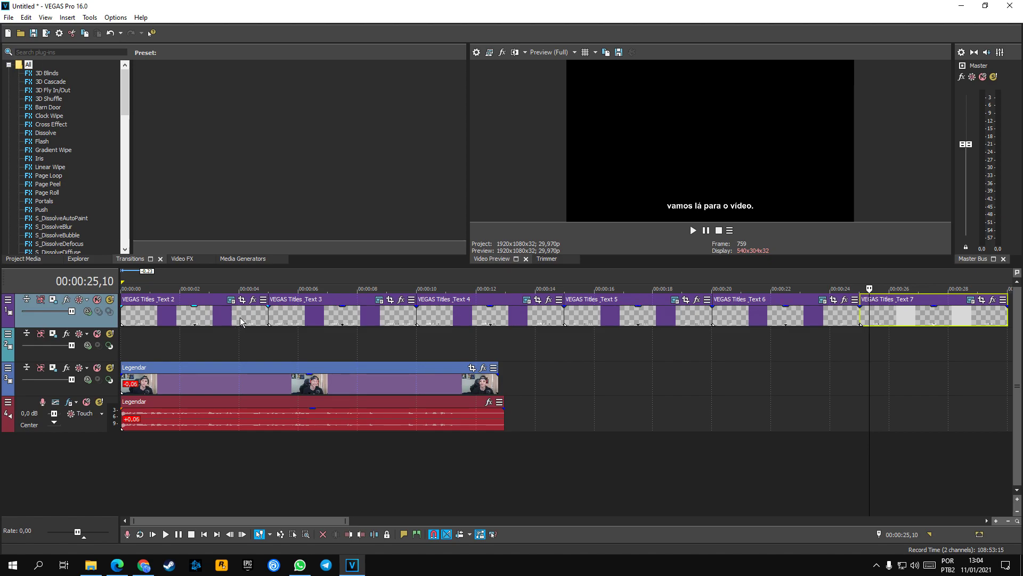
pyautogui.click(212, 319)
# Compare the line breaks in the Legendas2021 transcript with the matching subtitle events on the timeline.
pyautogui.click(356, 563)
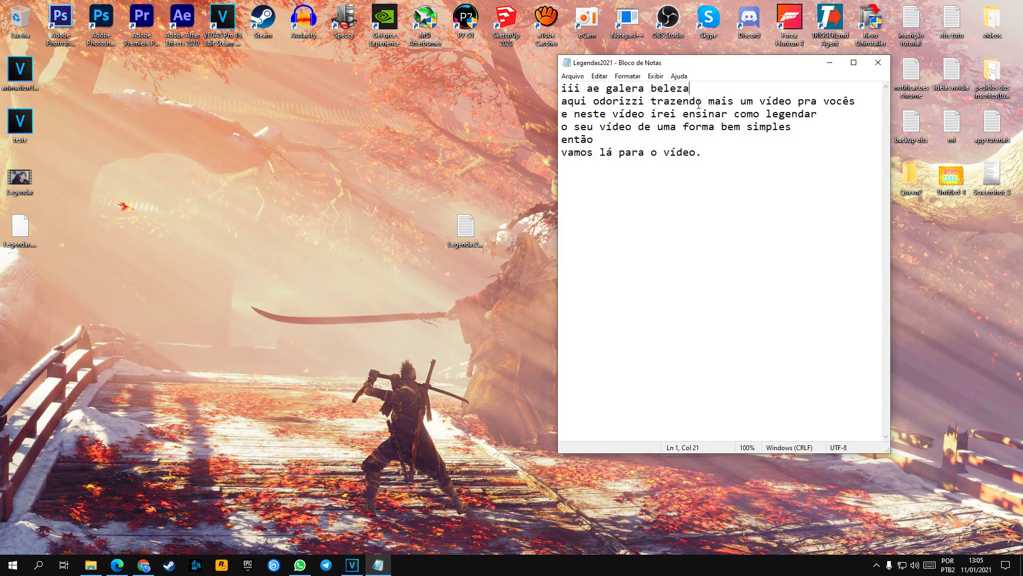
pyautogui.moveTo(694, 90); pyautogui.dragTo(561, 91)
pyautogui.moveTo(856, 101); pyautogui.dragTo(597, 100)
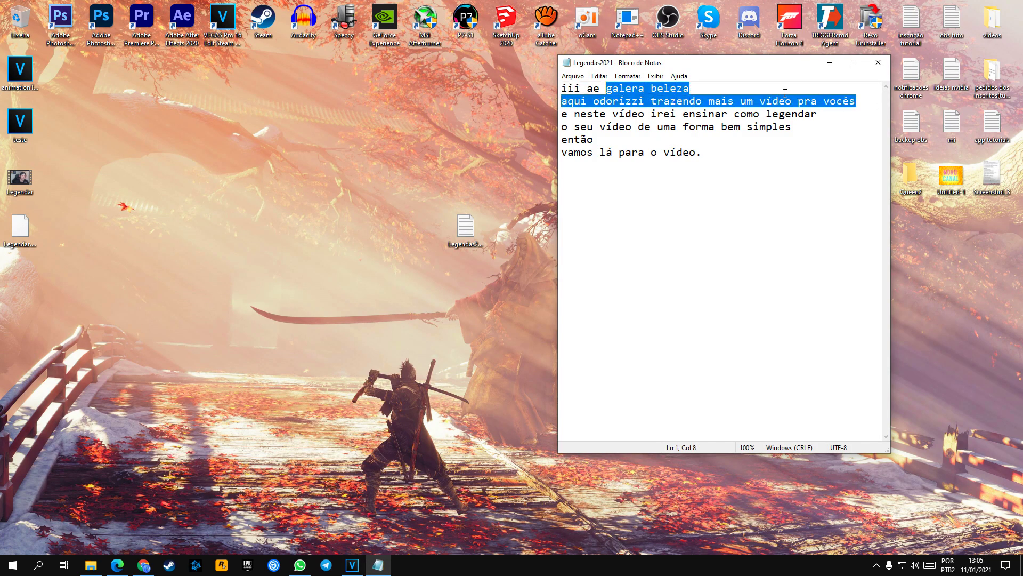
pyautogui.click(740, 93)
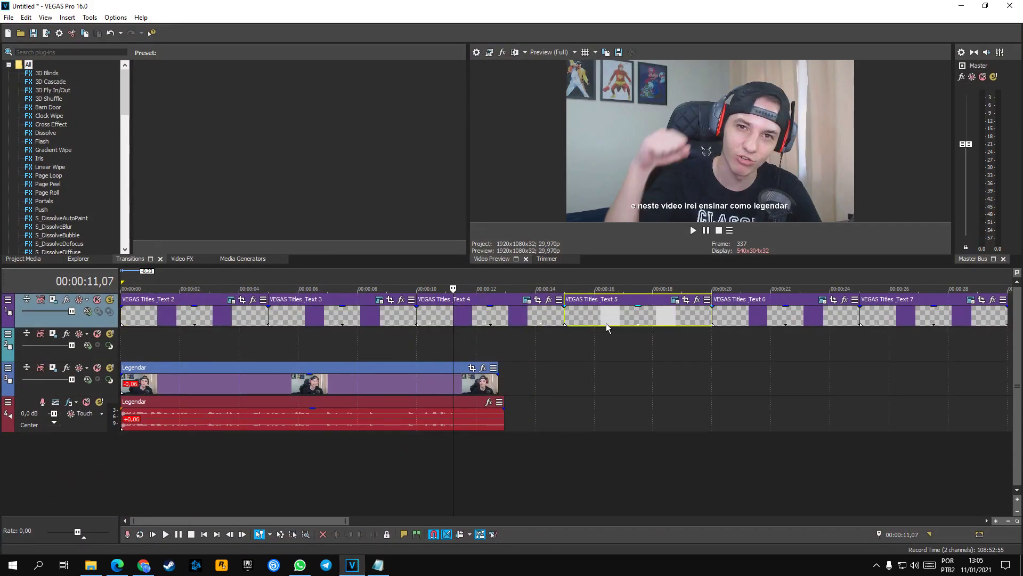
pyautogui.click(602, 320)
pyautogui.click(373, 319)
pyautogui.click(261, 320)
pyautogui.click(198, 320)
pyautogui.click(260, 317)
# Shift the second subtitle event about 8 frames later, leaving a gap after the first one.
pyautogui.scroll(5, 272, 320)
pyautogui.scroll(-5, 280, 322)
pyautogui.scroll(3, 286, 327)
pyautogui.scroll(-3, 287, 323)
pyautogui.scroll(3, 285, 320)
pyautogui.click(434, 323)
pyautogui.moveTo(434, 322); pyautogui.dragTo(450, 323)
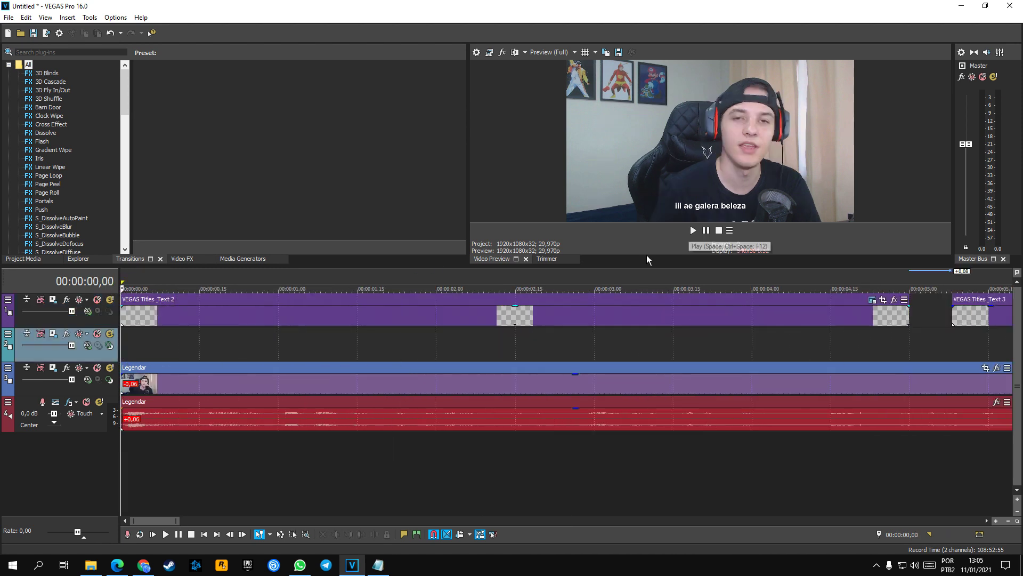
# Play the timeline from the start to find where the first spoken phrase ends.
pyautogui.click(177, 353)
pyautogui.hotkey('shift', 'F11')
pyautogui.hotkey('shift', 'F11')
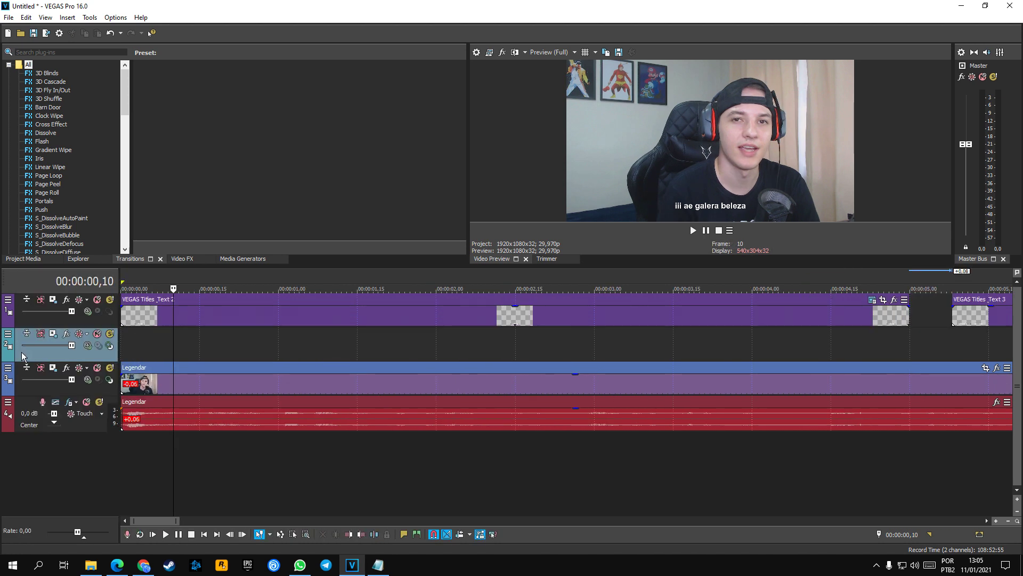
pyautogui.click(130, 353)
pyautogui.press('Left')
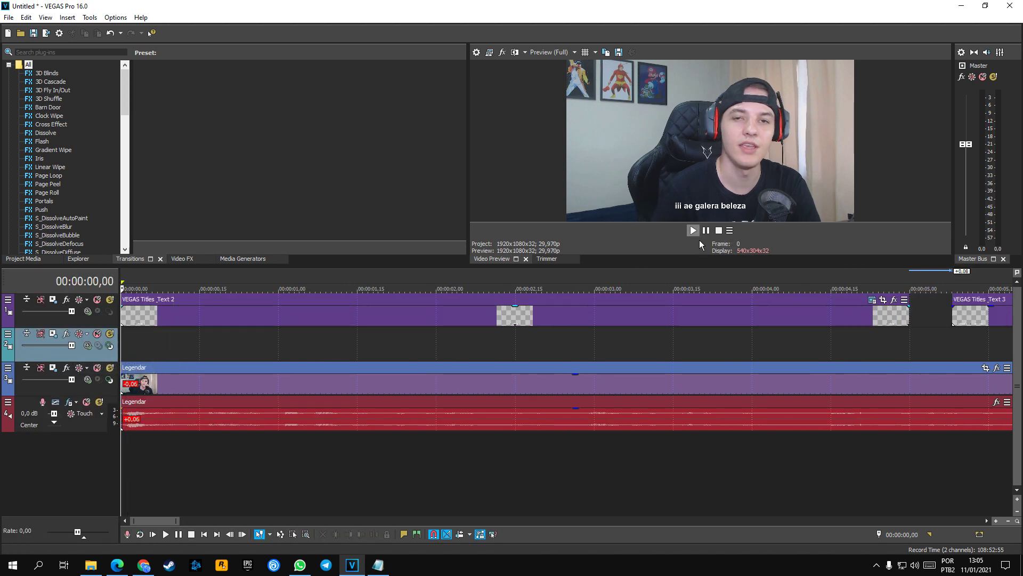
pyautogui.click(693, 231)
pyautogui.click(728, 233)
pyautogui.click(379, 373)
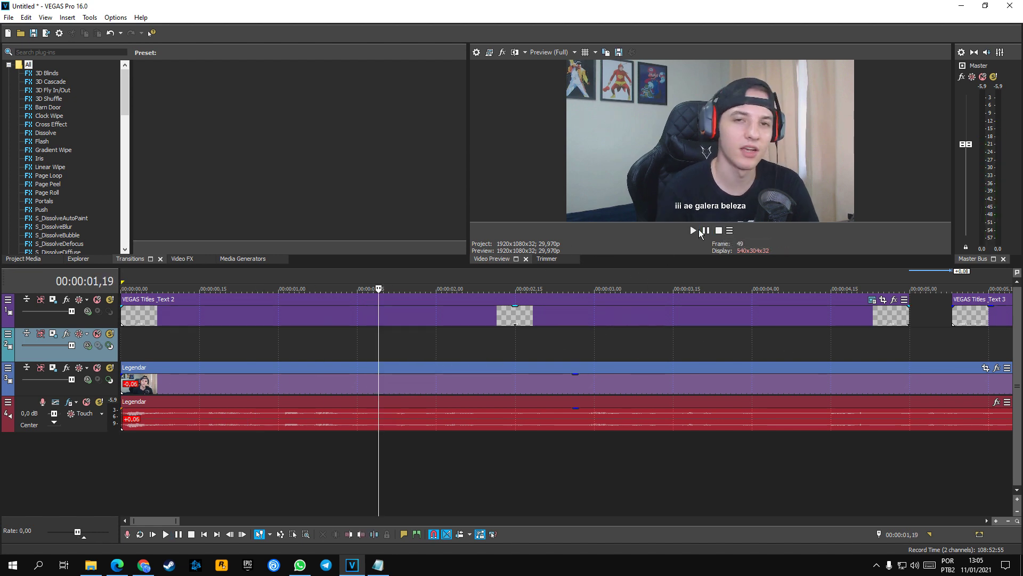
# Trim the first subtitle to end with its phrase at about 00:00:01,21, with a short fade-out, and check it in playback.
pyautogui.moveTo(914, 320); pyautogui.dragTo(408, 285)
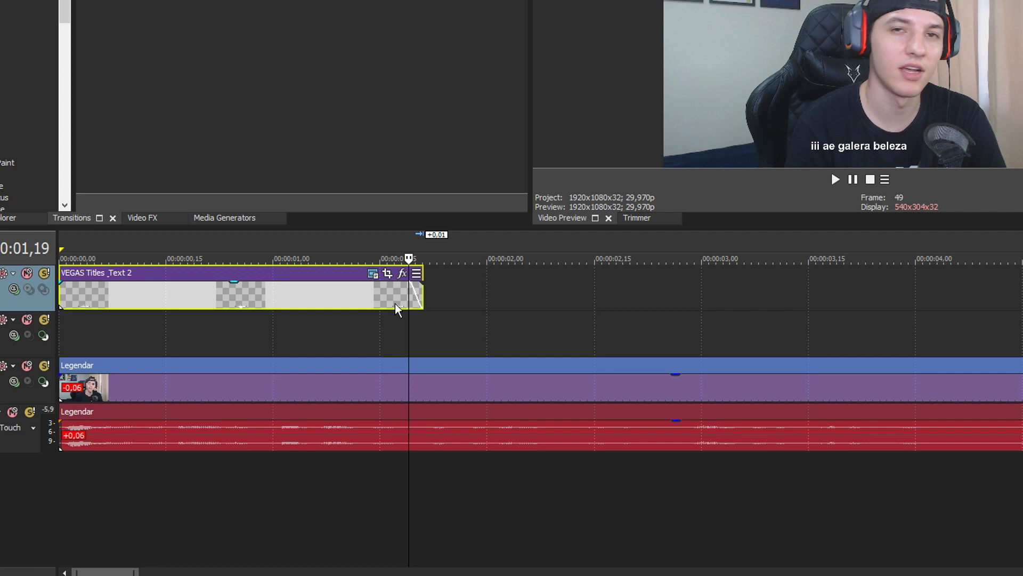
pyautogui.click(389, 304)
pyautogui.press('space')
pyautogui.press('space')
pyautogui.moveTo(417, 300)
pyautogui.mouseDown()
pyautogui.moveTo(402, 299)
pyautogui.moveTo(410, 305)
pyautogui.mouseUp()
pyautogui.press('space')
pyautogui.press('space')
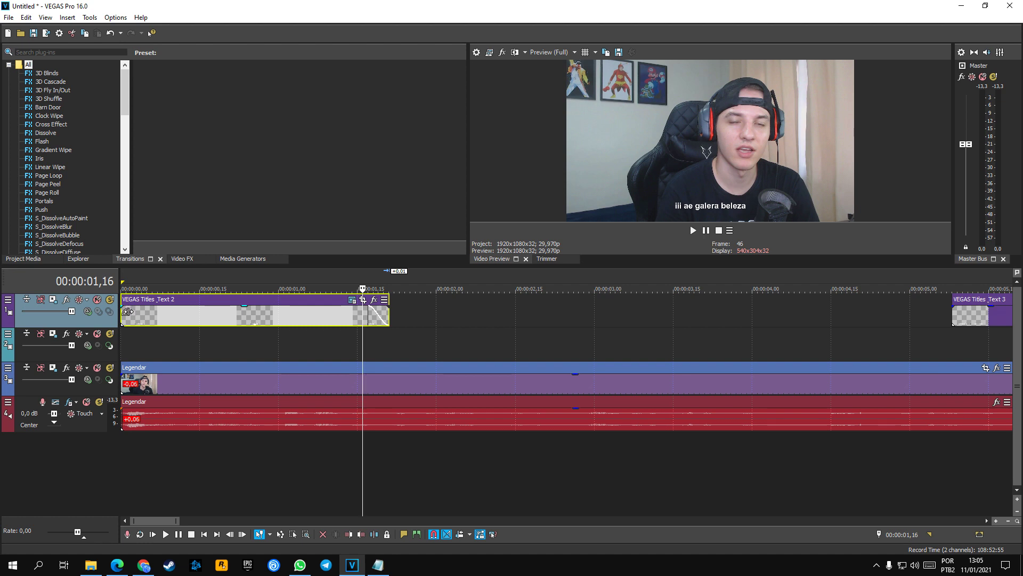
# Add a short fade-in to the first subtitle and play the timeline from the start to check it.
pyautogui.moveTo(61, 285); pyautogui.dragTo(82, 294)
pyautogui.moveTo(138, 315); pyautogui.dragTo(140, 315)
pyautogui.press('Home')
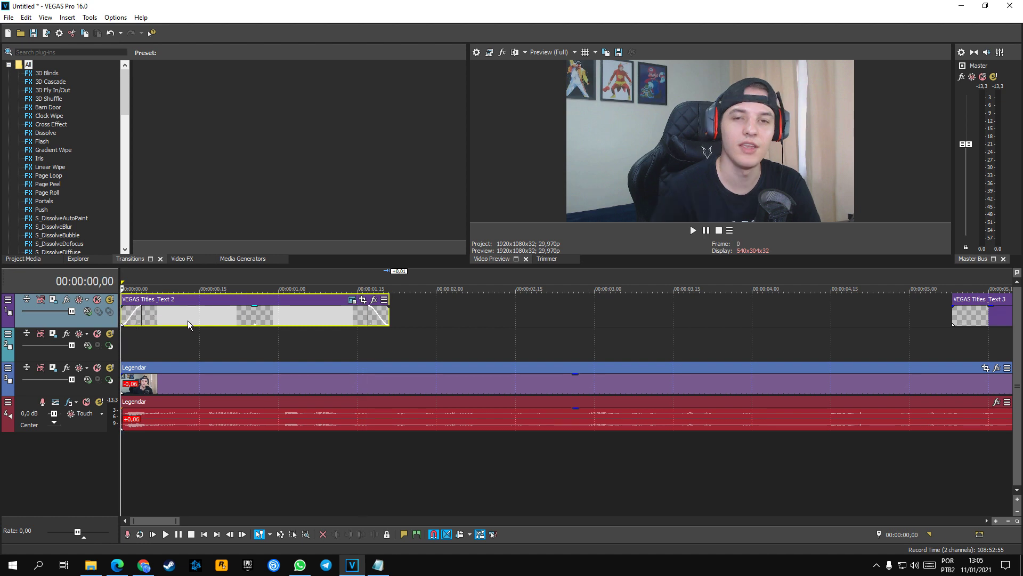
pyautogui.click(404, 332)
pyautogui.click(398, 332)
pyautogui.press('space')
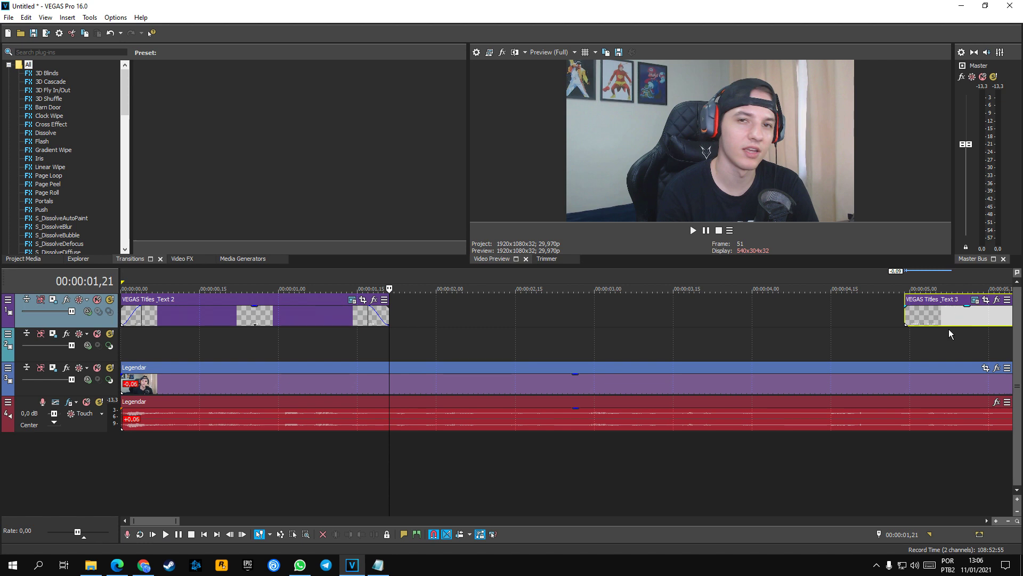
# Move the second subtitle to just after the first and cut it off at 00:00:04,08, with short fades at both ends.
pyautogui.moveTo(950, 335); pyautogui.dragTo(403, 312)
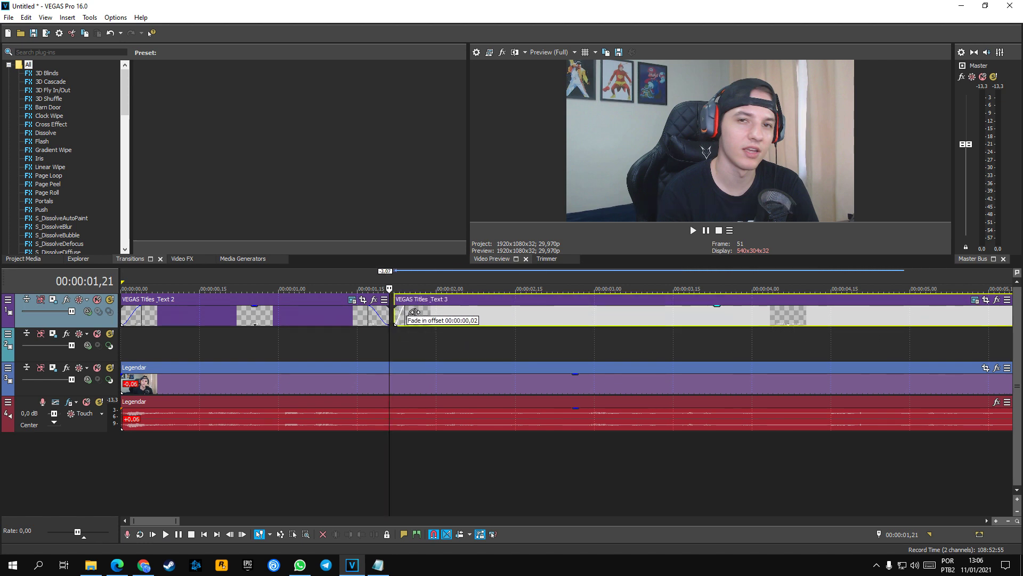
pyautogui.press('space')
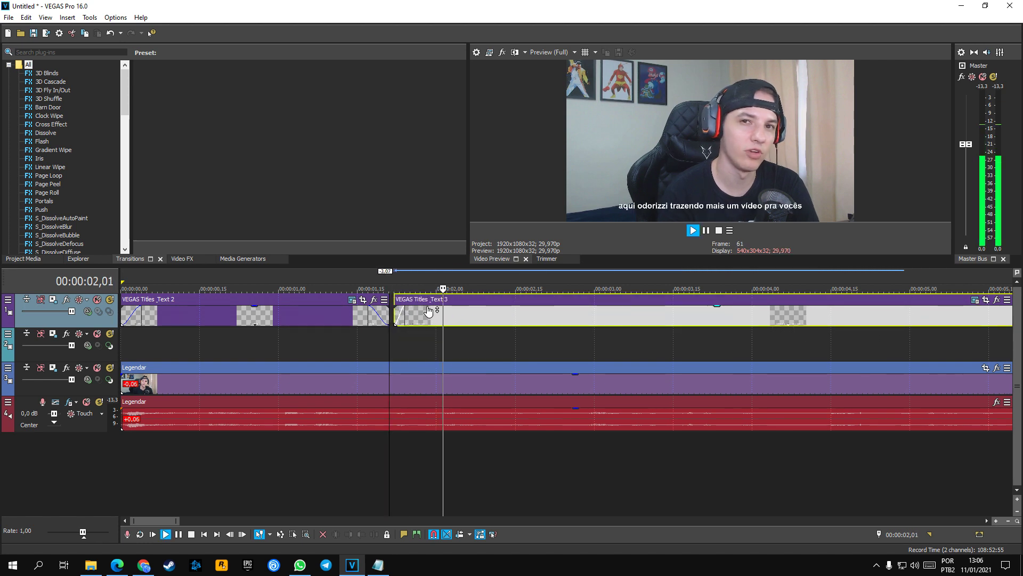
pyautogui.click(708, 231)
pyautogui.click(797, 320)
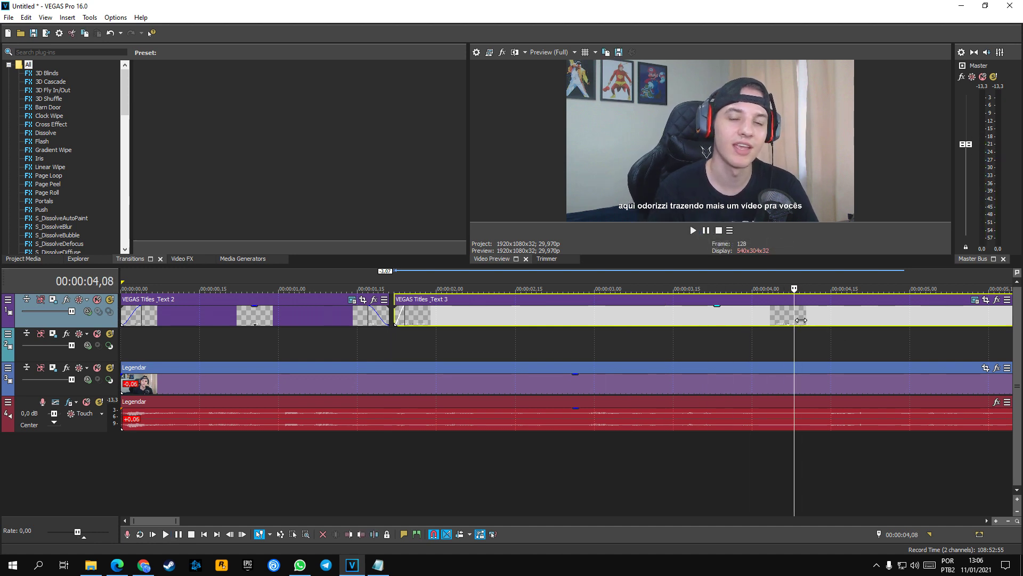
pyautogui.press('s')
pyautogui.press('Delete')
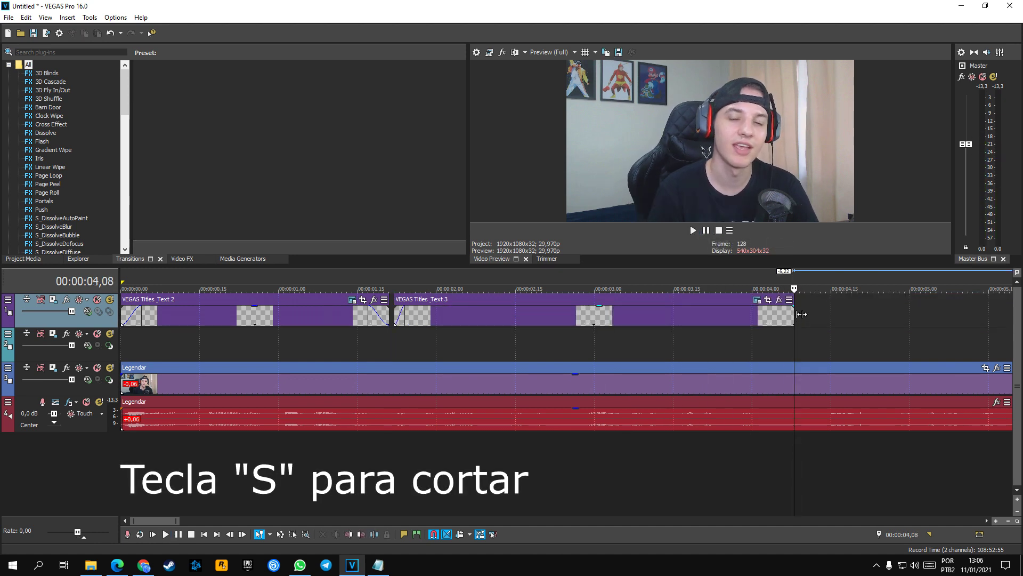
pyautogui.click(798, 312)
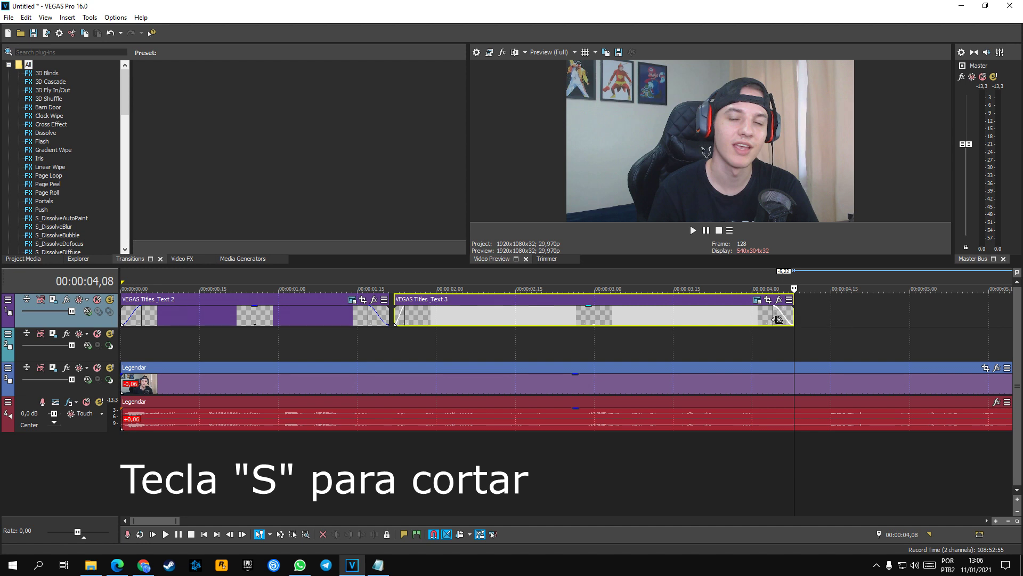
# Move the third subtitle to just after the second and cut it off at 00:00:06,23, with short fades at both ends.
pyautogui.scroll(-3, 656, 341)
pyautogui.moveTo(743, 315); pyautogui.dragTo(409, 315)
pyautogui.press('space')
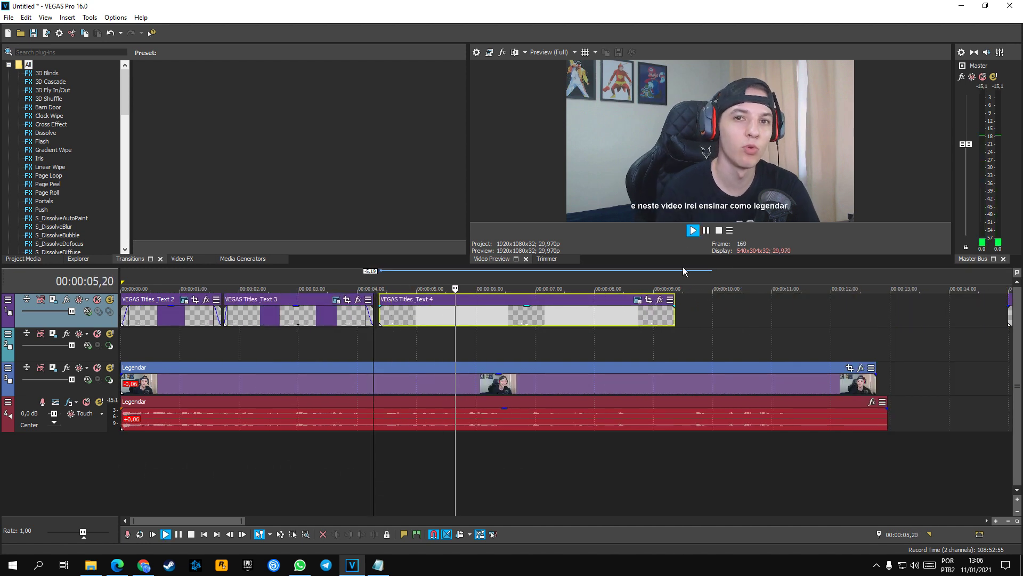
pyautogui.press('Return')
pyautogui.press('s')
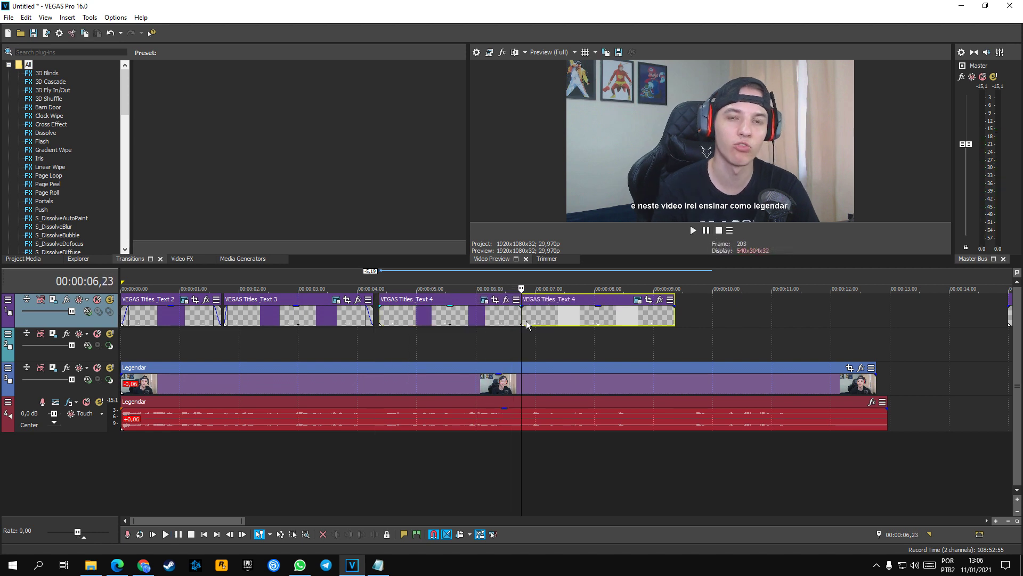
pyautogui.press('Delete')
pyautogui.click(516, 314)
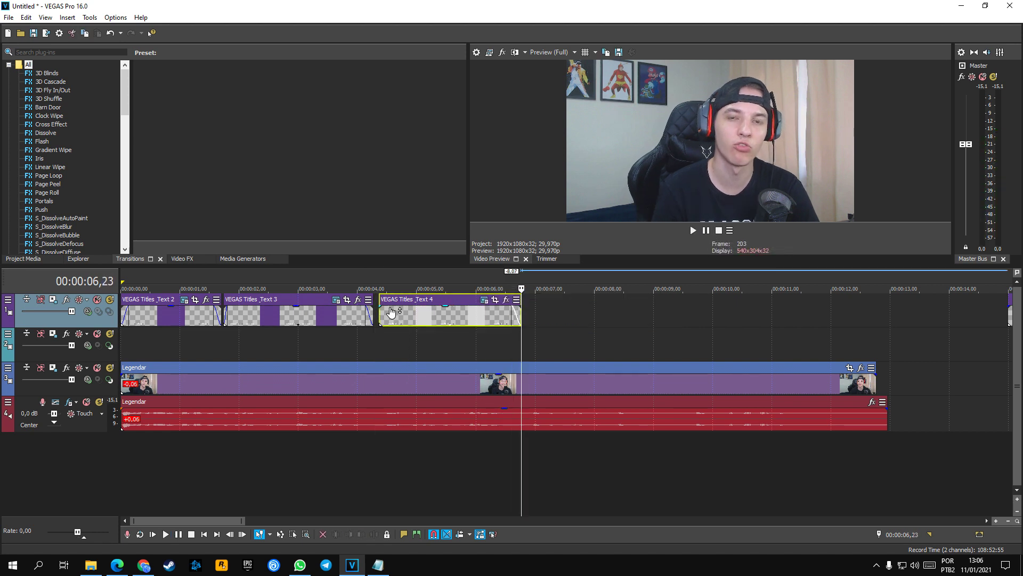
pyautogui.click(469, 317)
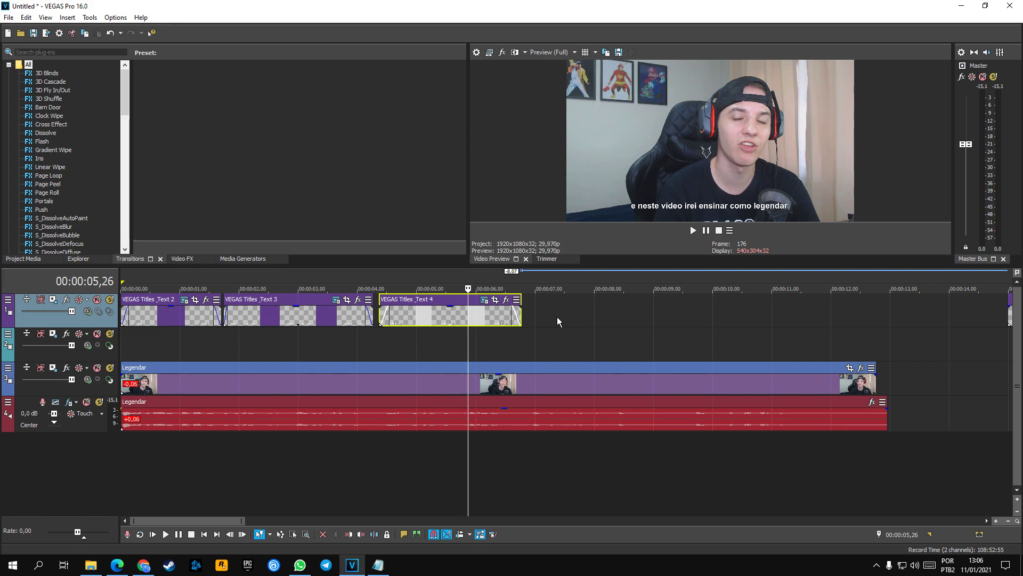
# Move the fourth subtitle closer to the third so it starts at about 00:00:07,15.
pyautogui.scroll(-3, 558, 316)
pyautogui.moveTo(609, 317); pyautogui.dragTo(387, 316)
pyautogui.scroll(3, 704, 320)
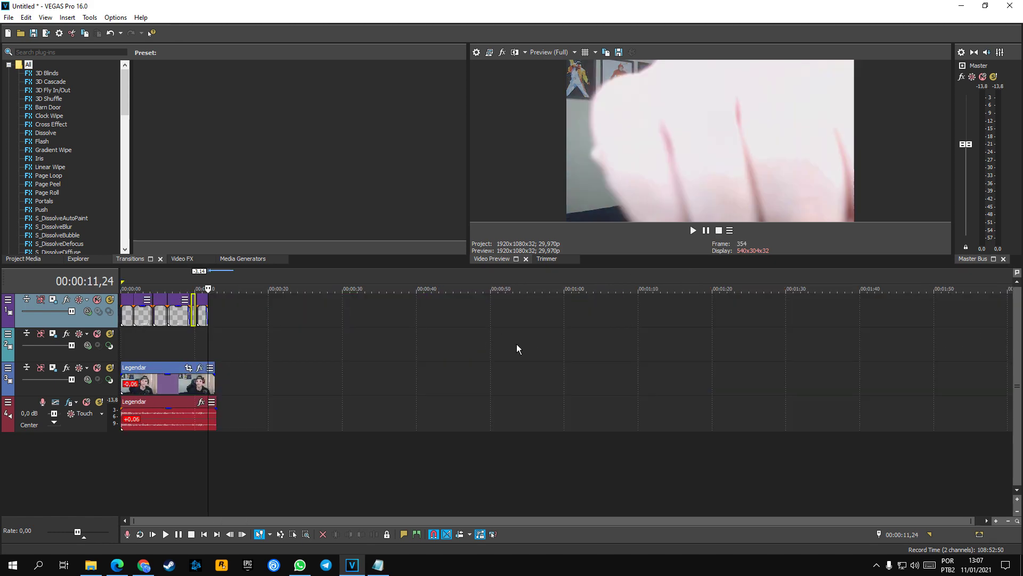
pyautogui.scroll(3, 393, 366)
# Play the fully subtitled timeline from the start to check each line's timing against the speech.
pyautogui.click(193, 356)
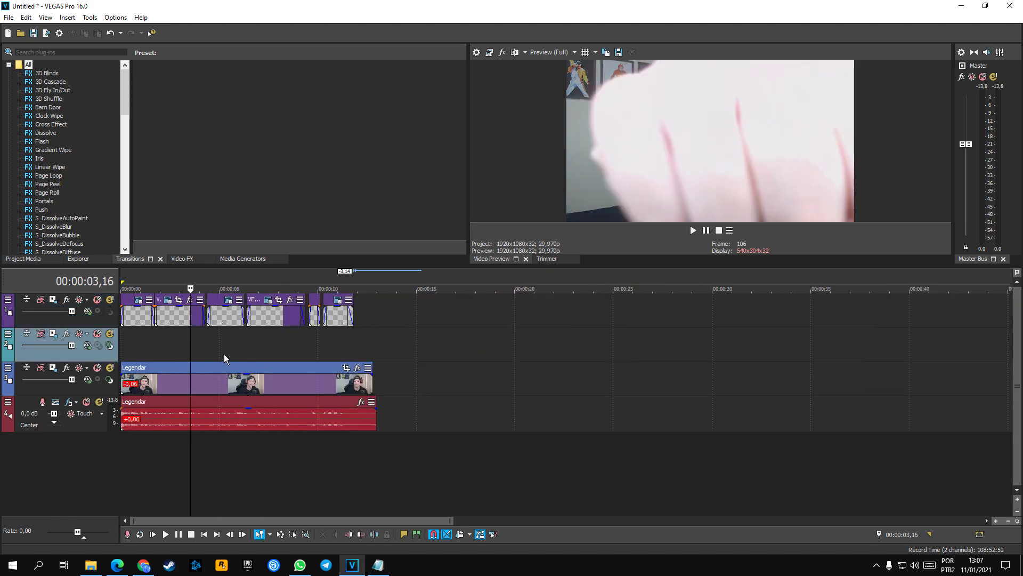
pyautogui.scroll(4, 360, 352)
pyautogui.click(124, 349)
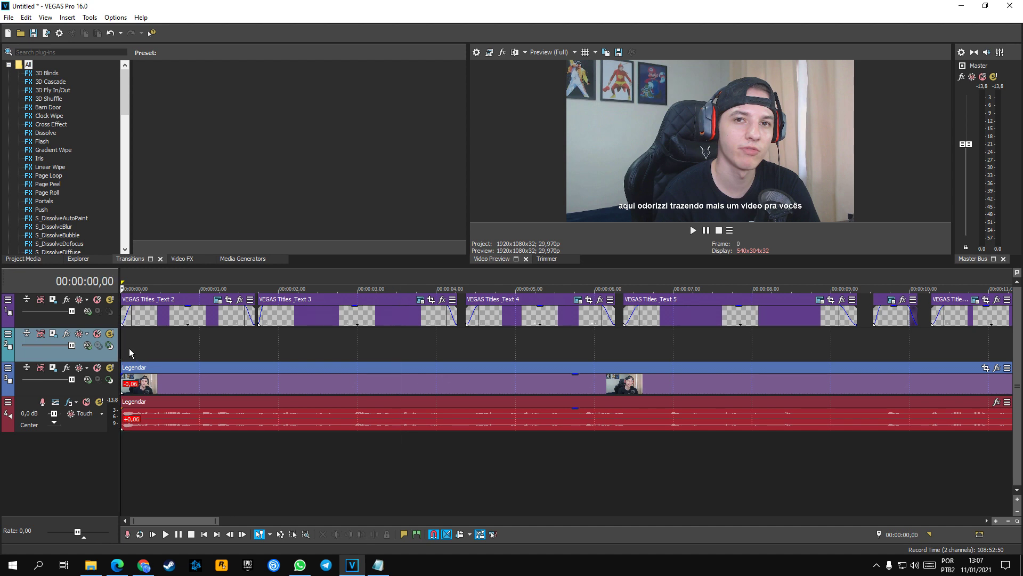
pyautogui.press('space')
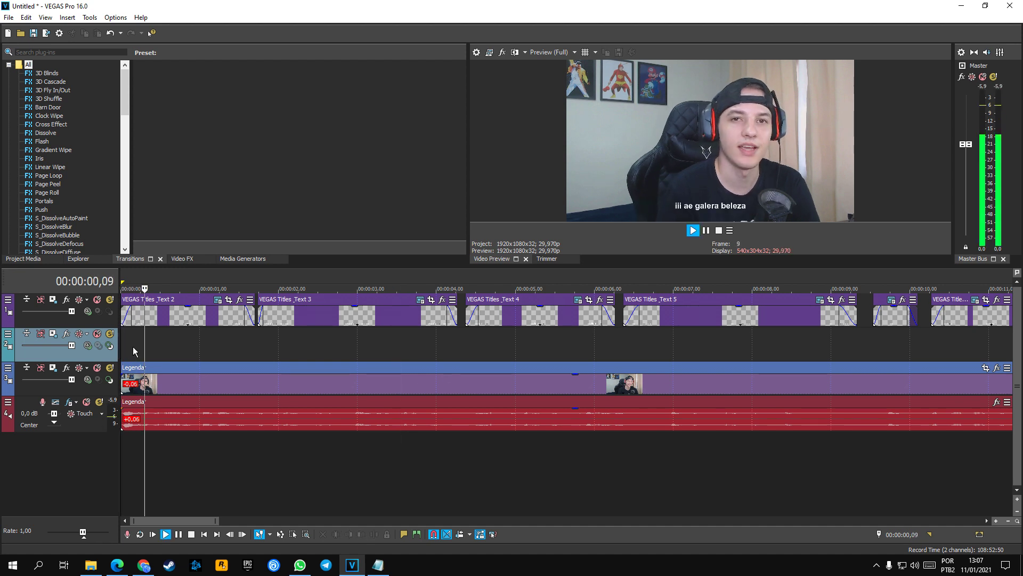
pyautogui.click(716, 238)
pyautogui.scroll(3, 462, 344)
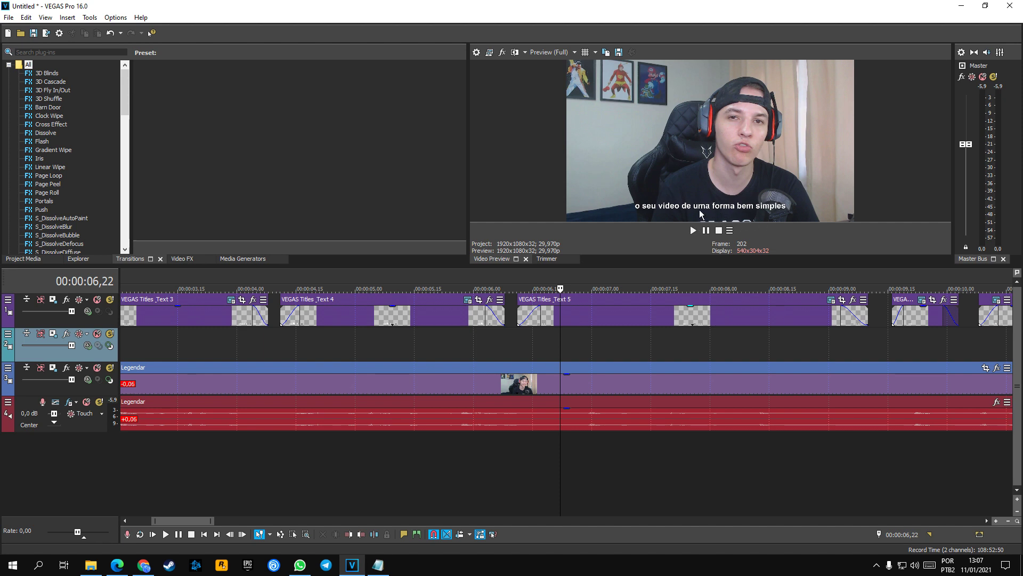
# Check the Legendas2021 transcript, then try replacing "bem" with "hbnfgnfgnfg" in the fourth subtitle and undo the edit.
pyautogui.click(378, 564)
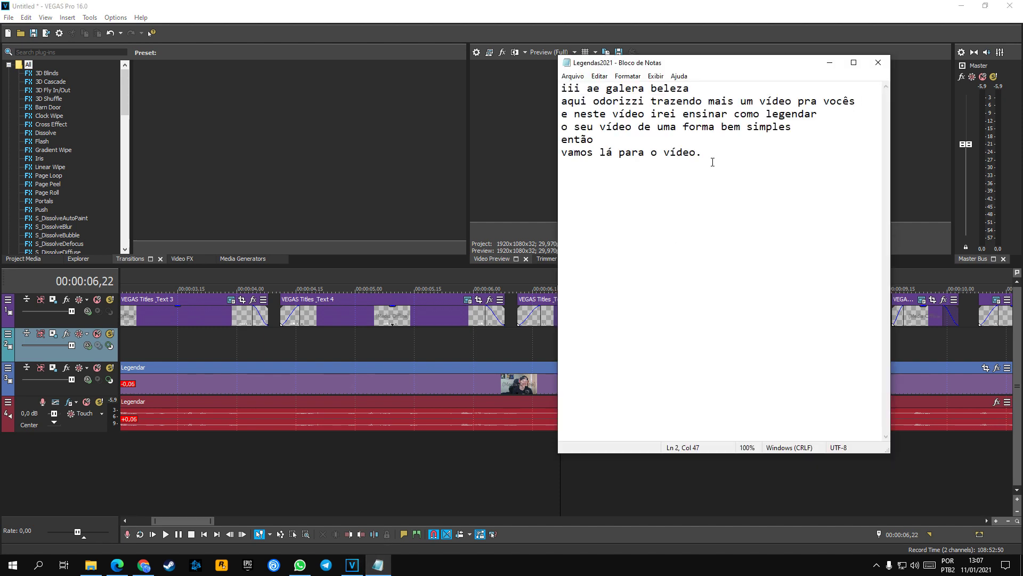
pyautogui.click(830, 63)
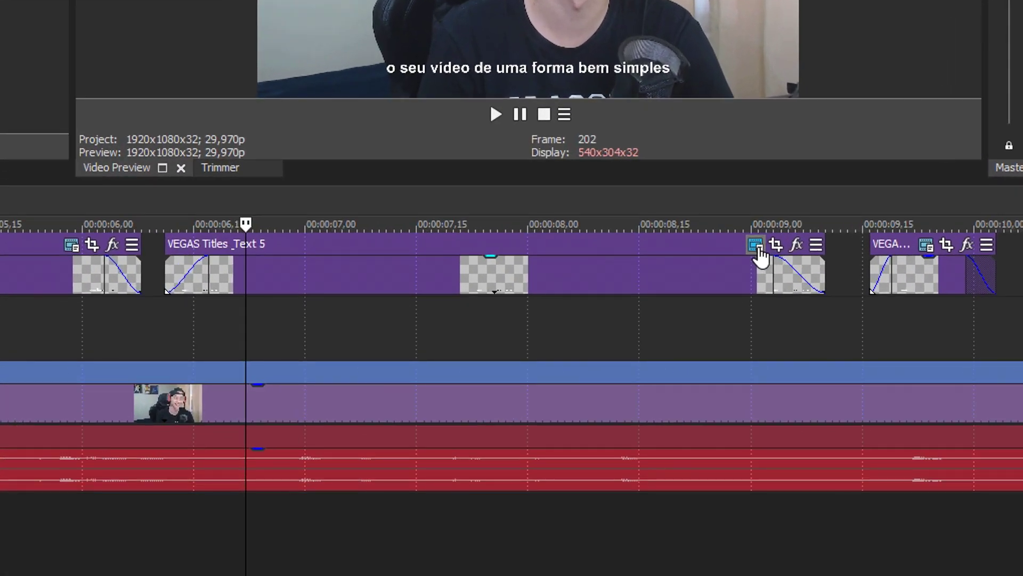
pyautogui.click(831, 300)
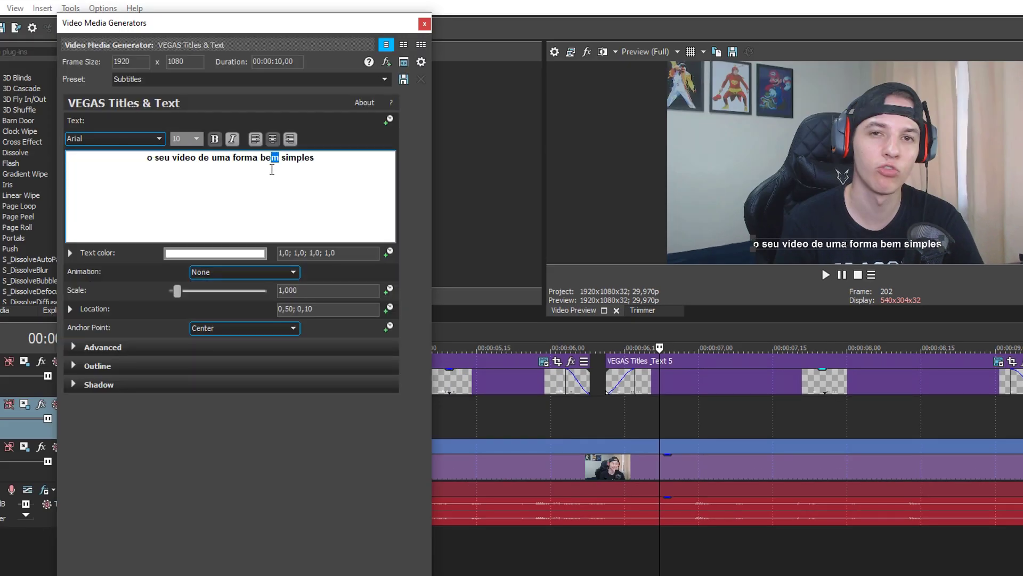
pyautogui.write('hbnfgnfgnfg')
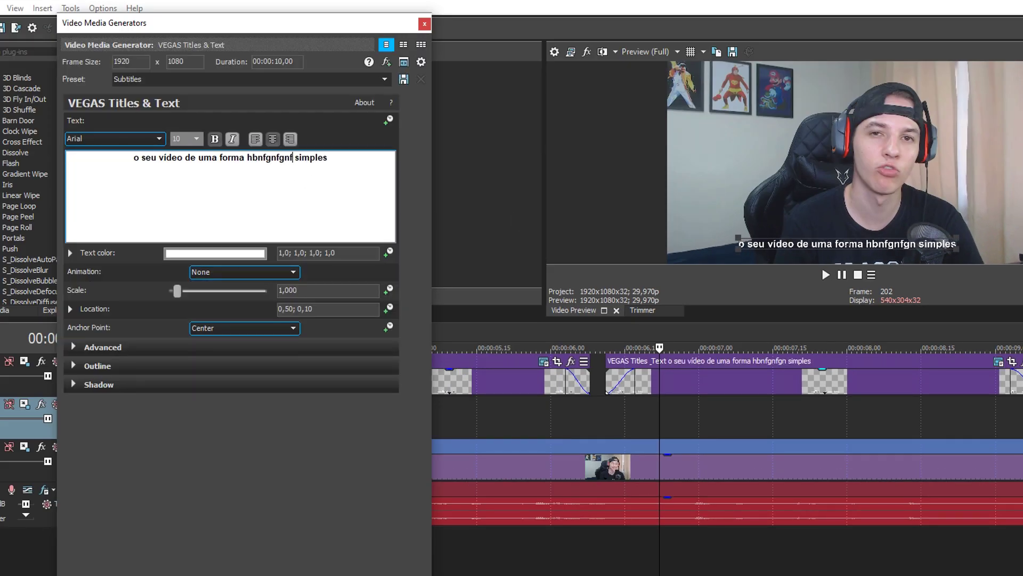
pyautogui.hotkey('ctrl', 'z')
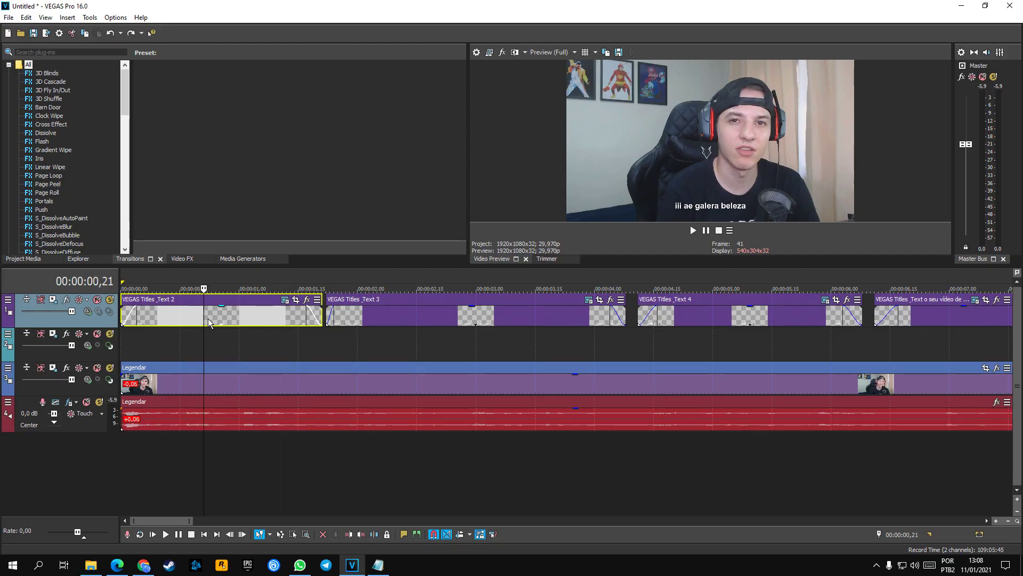
pyautogui.click(694, 229)
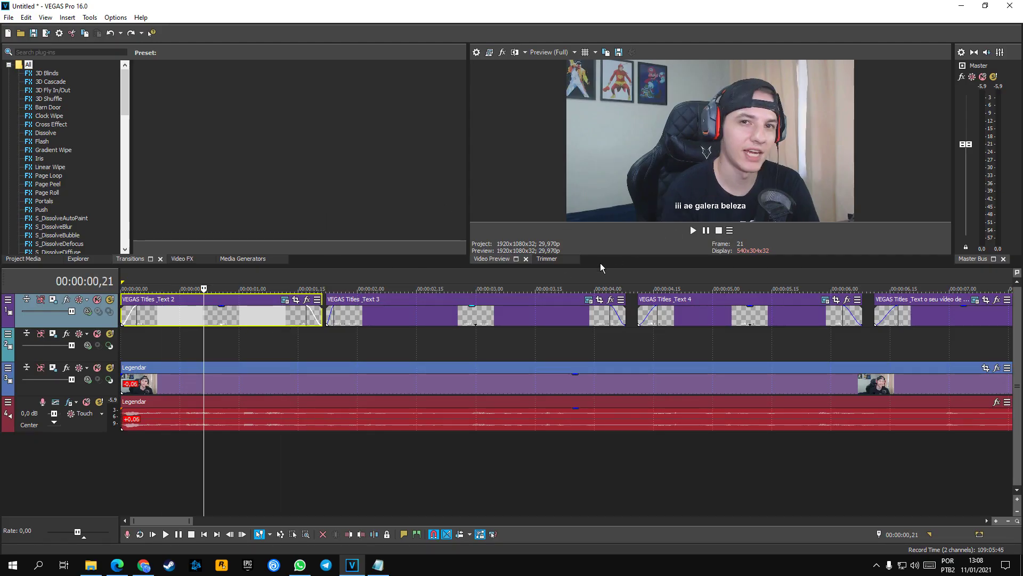
# Set the first subtitle's text color to yellow (1,0; 1,0; 0,0; 1,0) and expand its shadow settings.
pyautogui.click(285, 301)
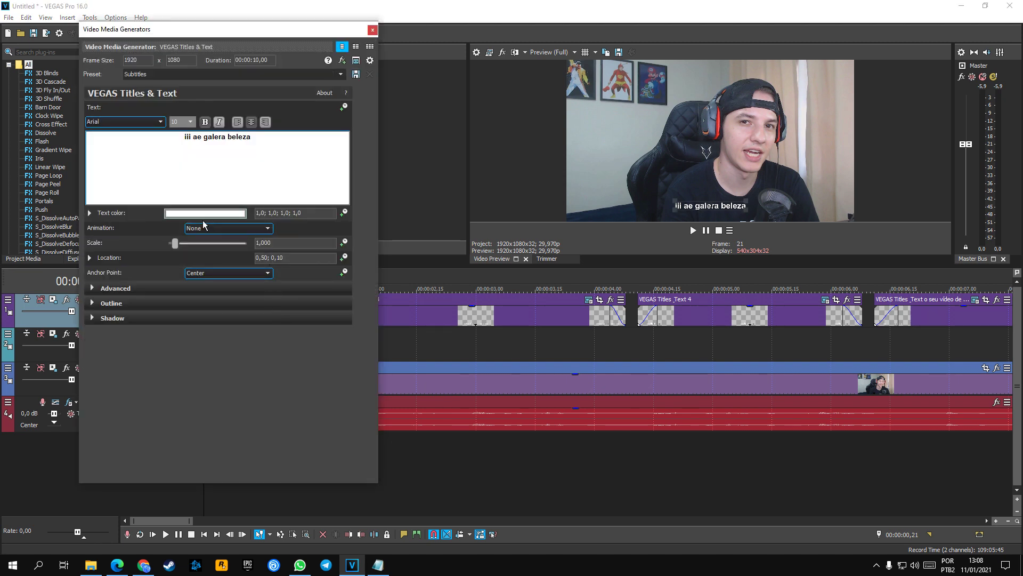
pyautogui.click(183, 215)
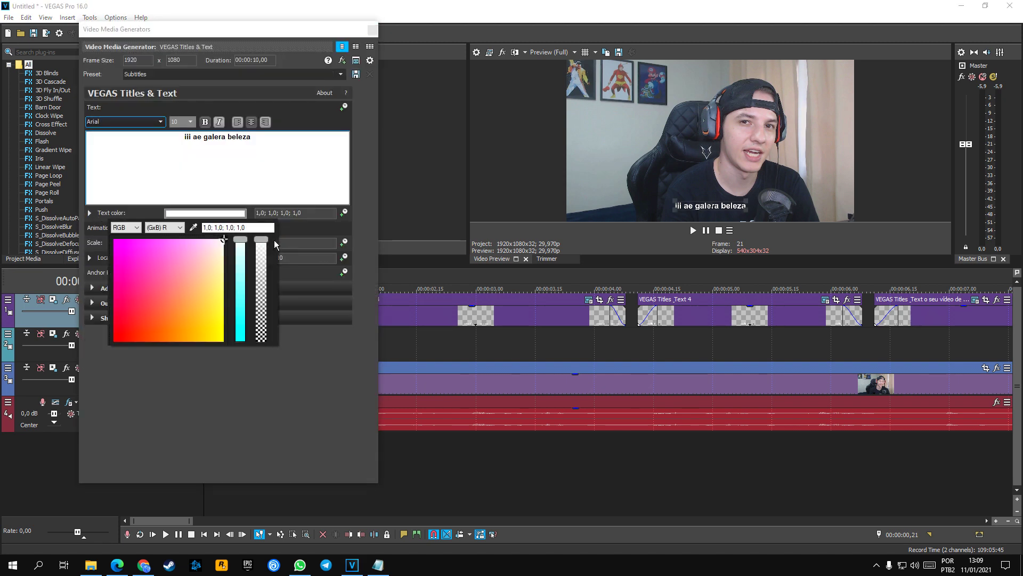
pyautogui.moveTo(230, 251); pyautogui.dragTo(229, 346)
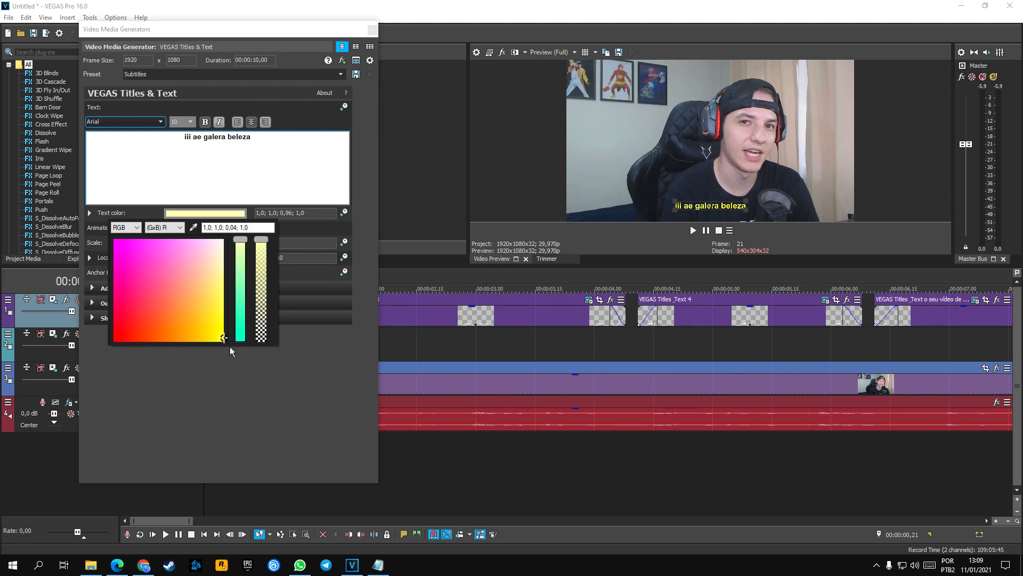
pyautogui.click(259, 369)
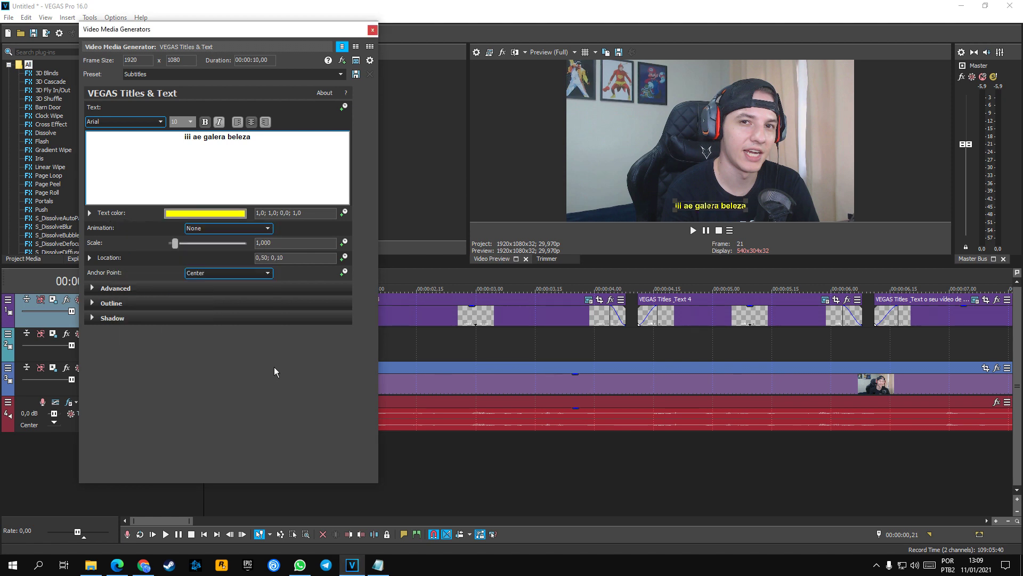
pyautogui.click(97, 322)
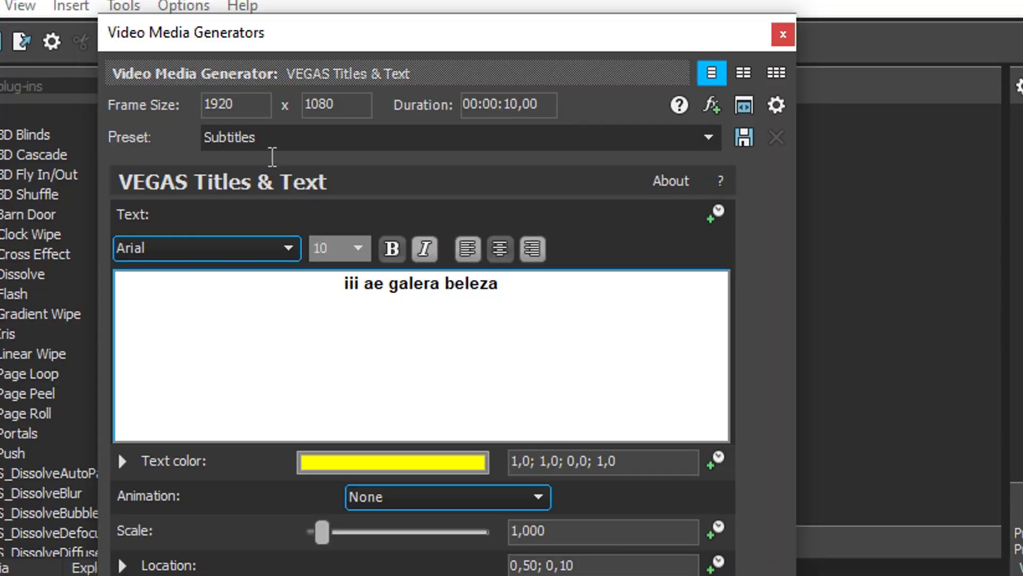
# Save the first subtitle's text settings as a preset named Legendas2021 and close the generator settings.
pyautogui.doubleClick(362, 149)
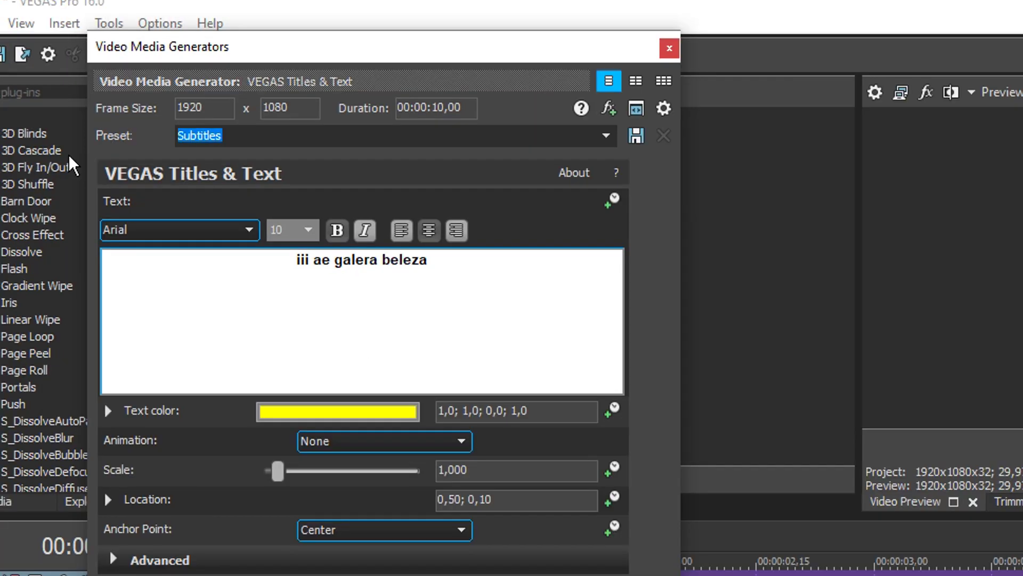
pyautogui.write('Legendas2021')
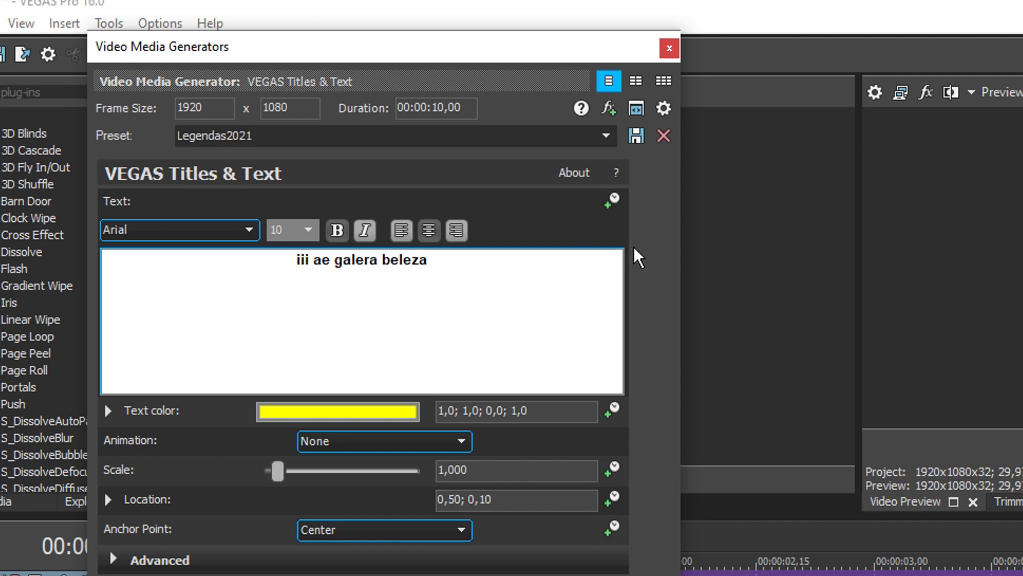
pyautogui.click(640, 138)
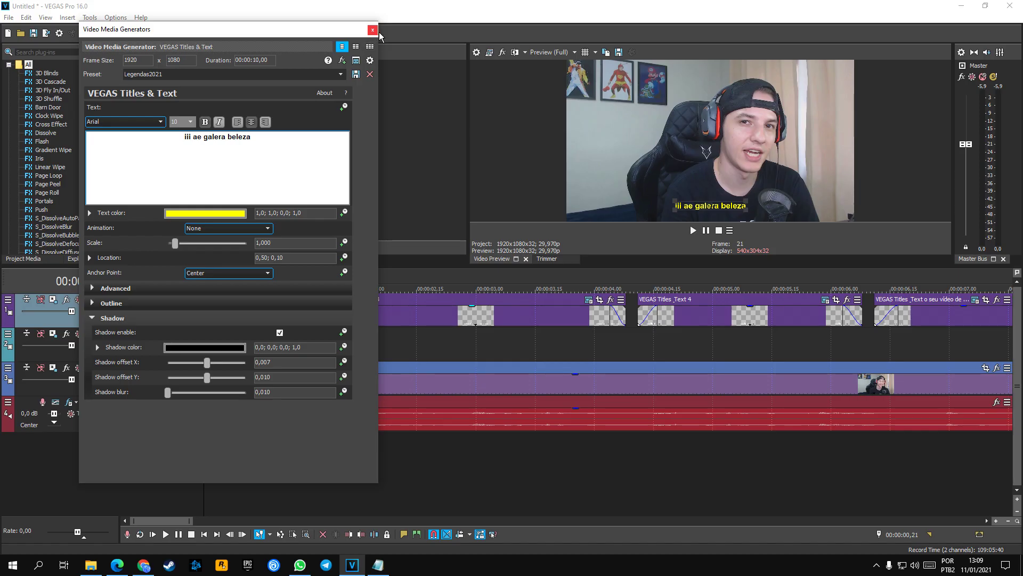
pyautogui.click(373, 30)
# Inspect each subtitle along the timeline to compare its text color with the first one's.
pyautogui.scroll(-6, 300, 311)
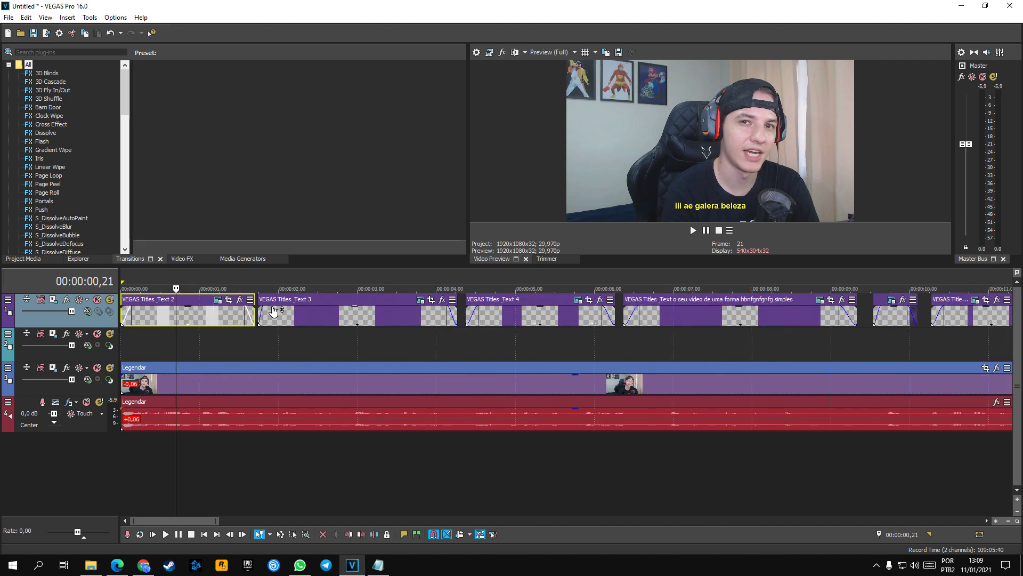
pyautogui.scroll(3, 252, 326)
pyautogui.click(185, 316)
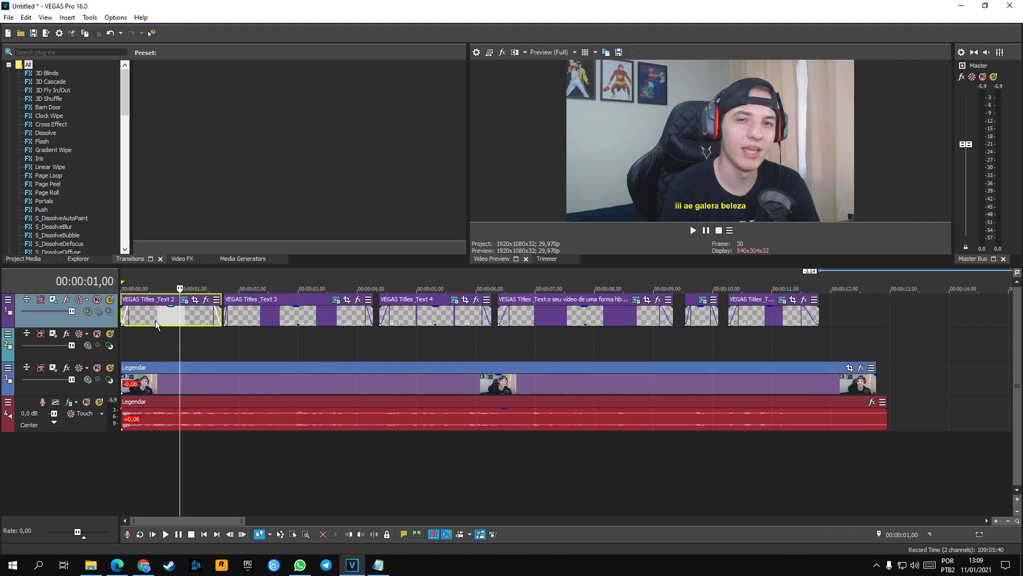
pyautogui.click(323, 320)
pyautogui.click(414, 320)
pyautogui.click(583, 323)
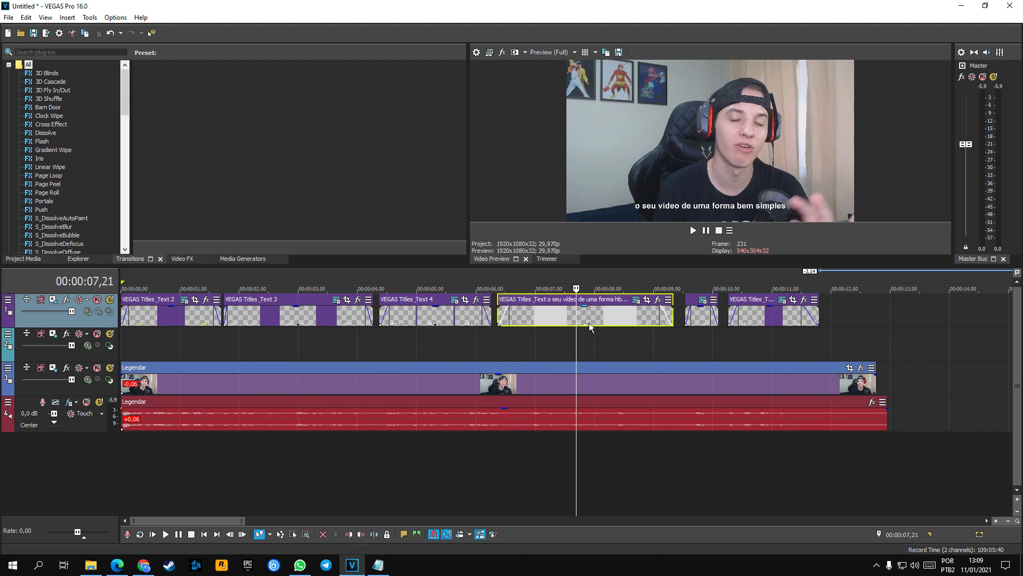
pyautogui.click(703, 320)
pyautogui.click(770, 319)
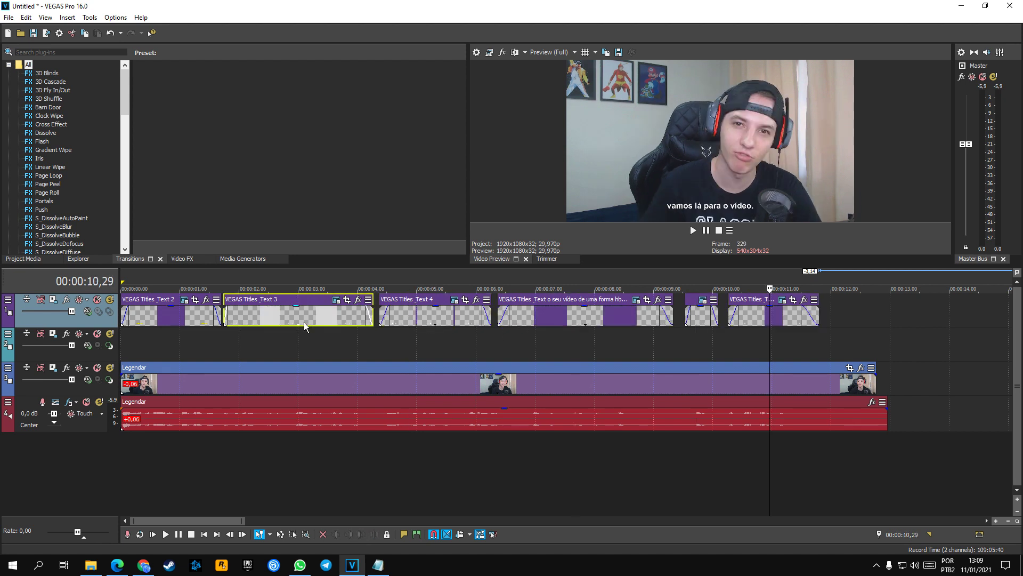
pyautogui.click(187, 322)
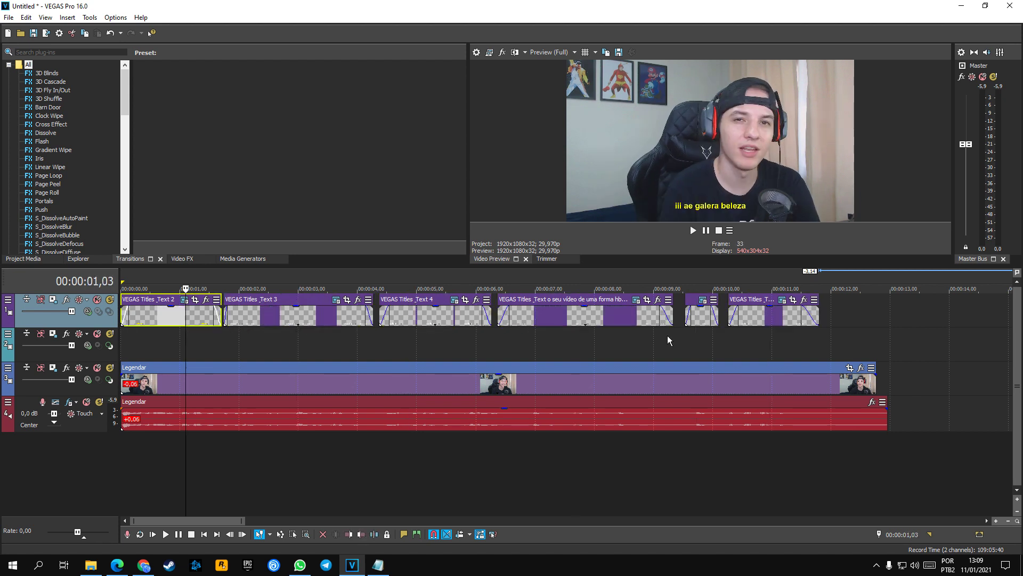
# Delete all existing subtitles from the timeline and set up a new subtitle import from file with the Legendas2021 preset.
pyautogui.keyDown('shift'); pyautogui.click(780, 324); pyautogui.keyUp('shift')
pyautogui.press('Delete')
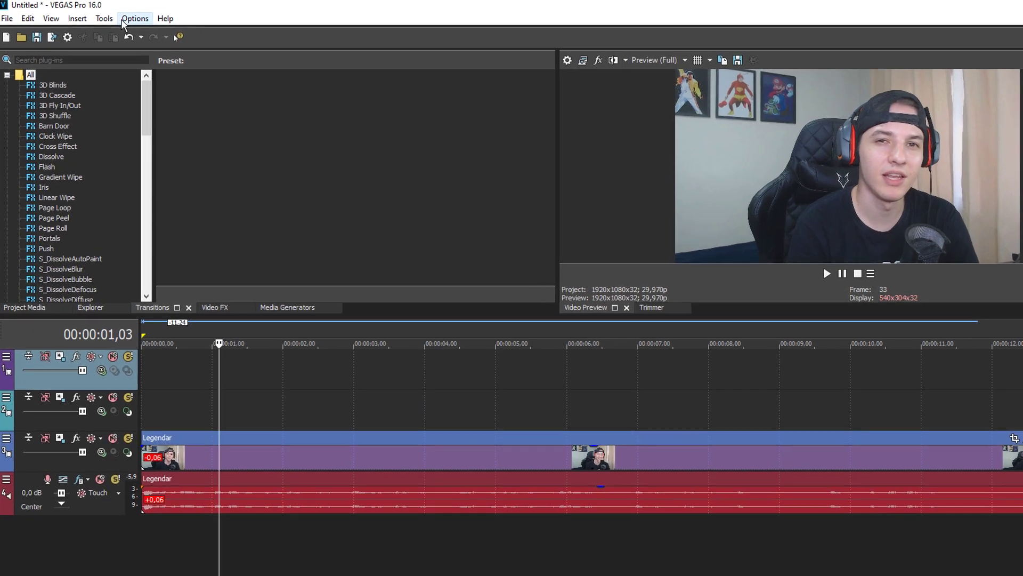
pyautogui.click(67, 17)
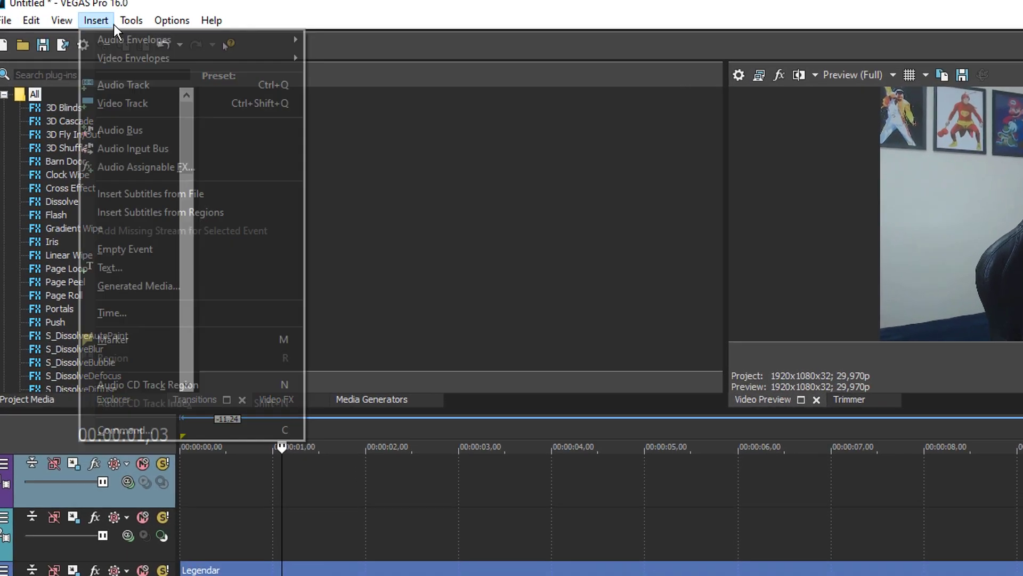
pyautogui.click(174, 195)
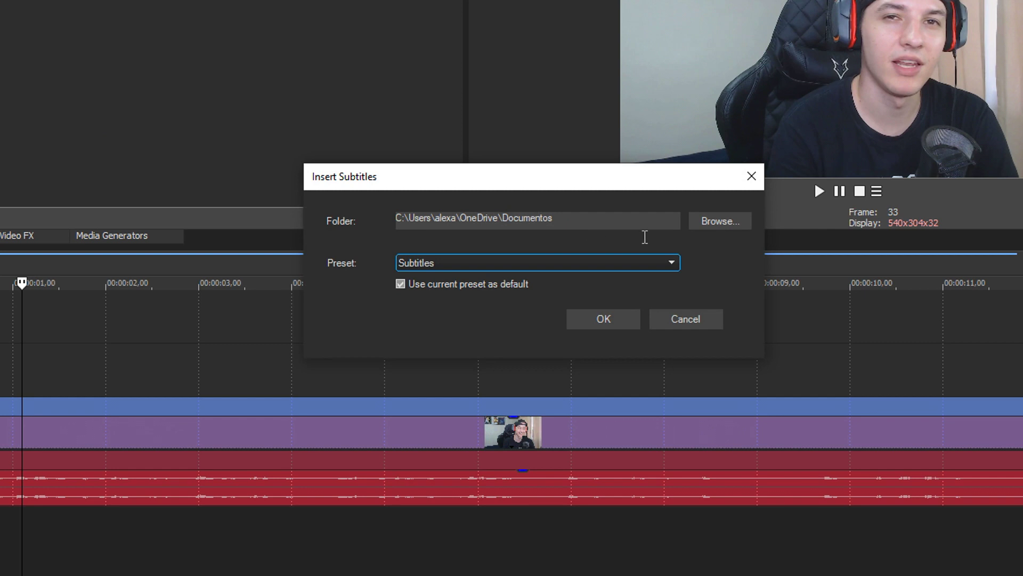
pyautogui.click(491, 264)
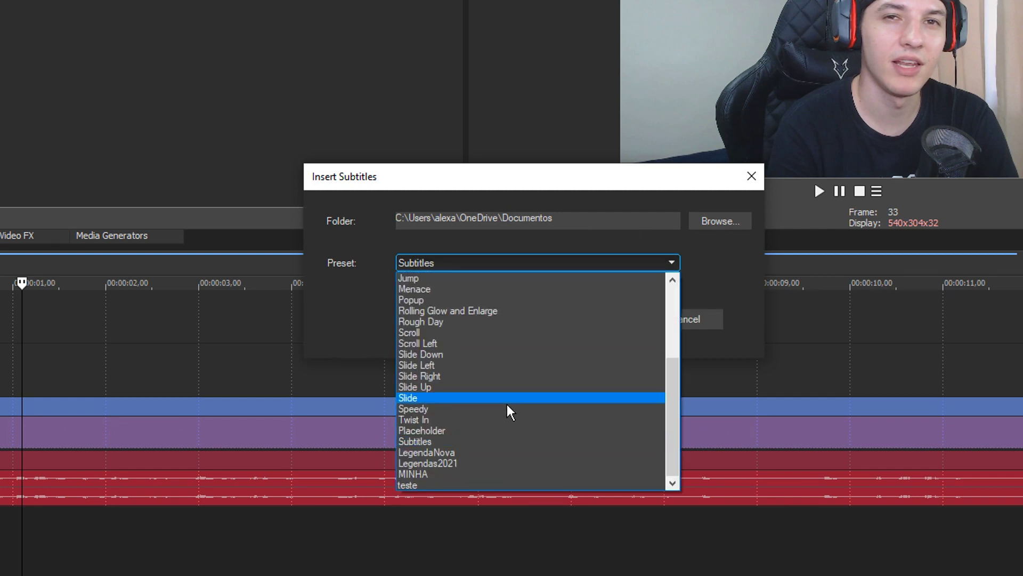
pyautogui.click(465, 472)
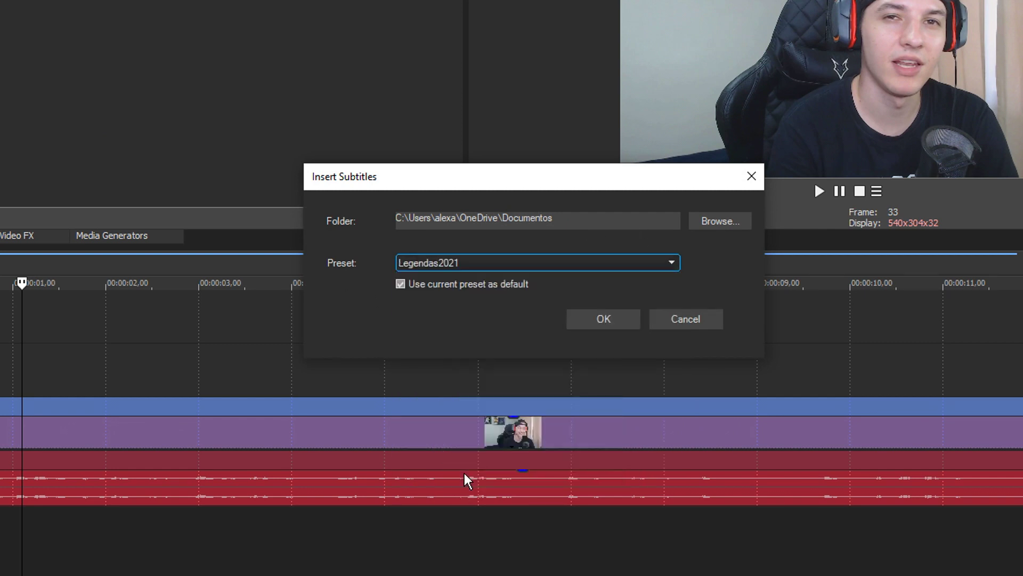
# Choose Legendas2021.txt from the desktop (Área de Trabalho) as the subtitle file and insert the subtitles.
pyautogui.click(717, 223)
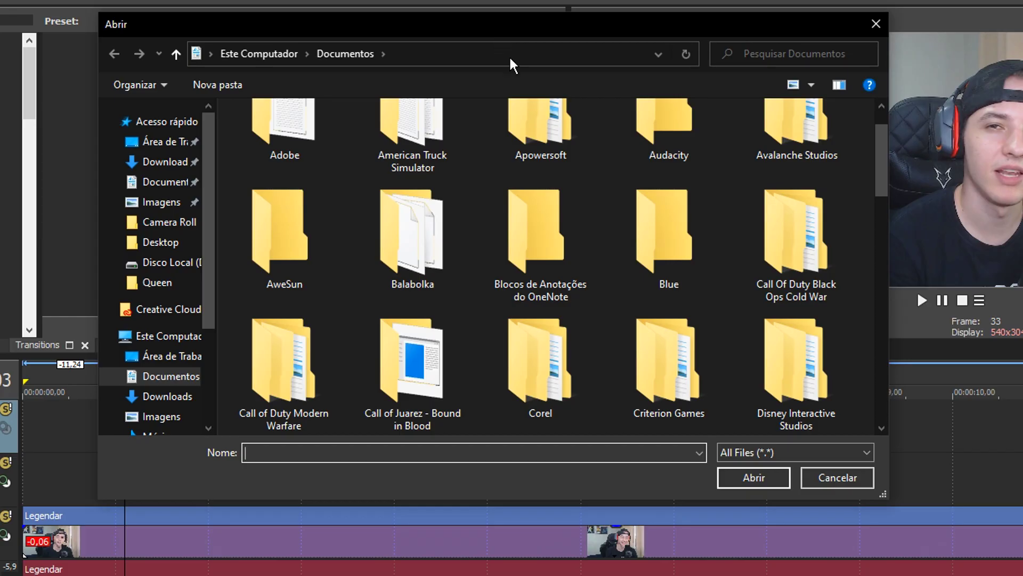
pyautogui.click(165, 141)
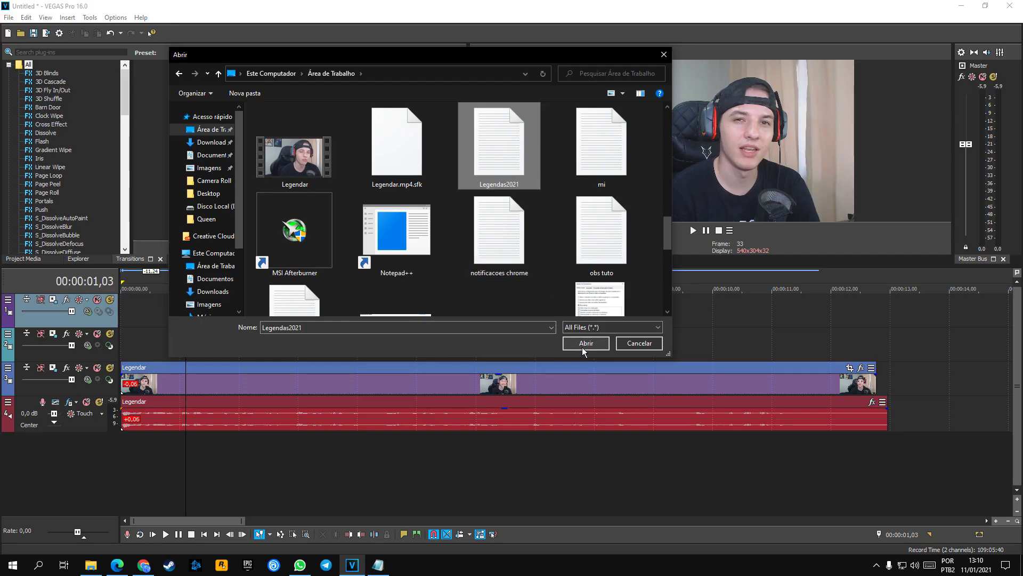
pyautogui.click(584, 344)
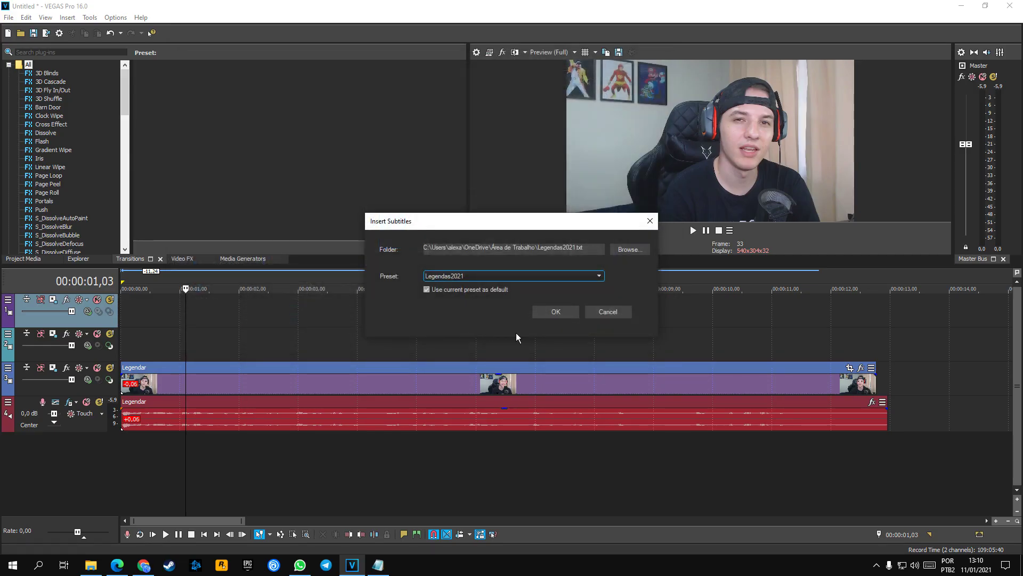
pyautogui.click(545, 318)
# Examine the text and styling of each newly imported subtitle along the timeline.
pyautogui.click(475, 317)
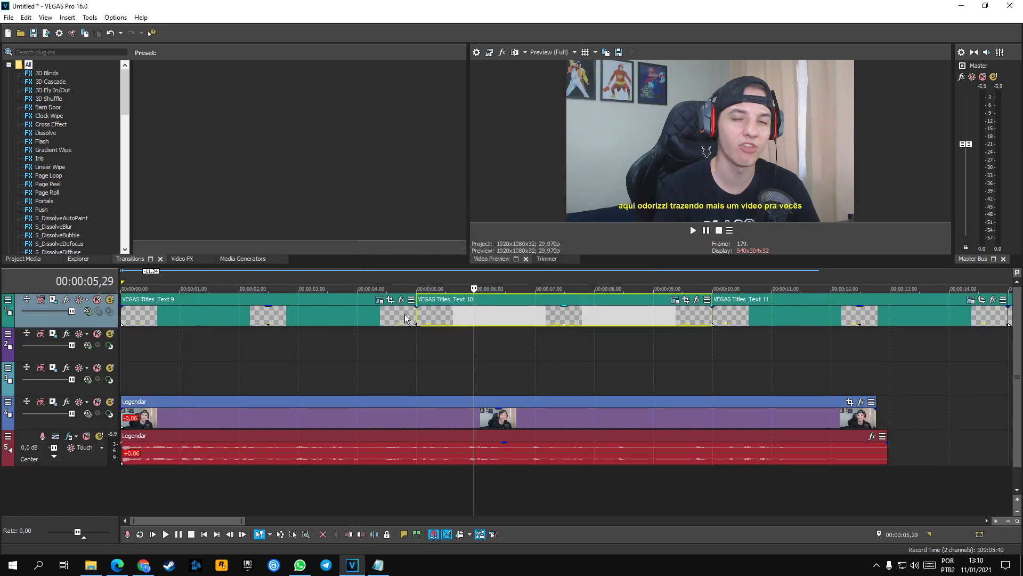
pyautogui.scroll(-3, 347, 315)
pyautogui.click(346, 315)
pyautogui.click(474, 315)
pyautogui.click(570, 318)
pyautogui.click(648, 318)
pyautogui.click(293, 320)
pyautogui.click(128, 319)
pyautogui.scroll(6, 288, 330)
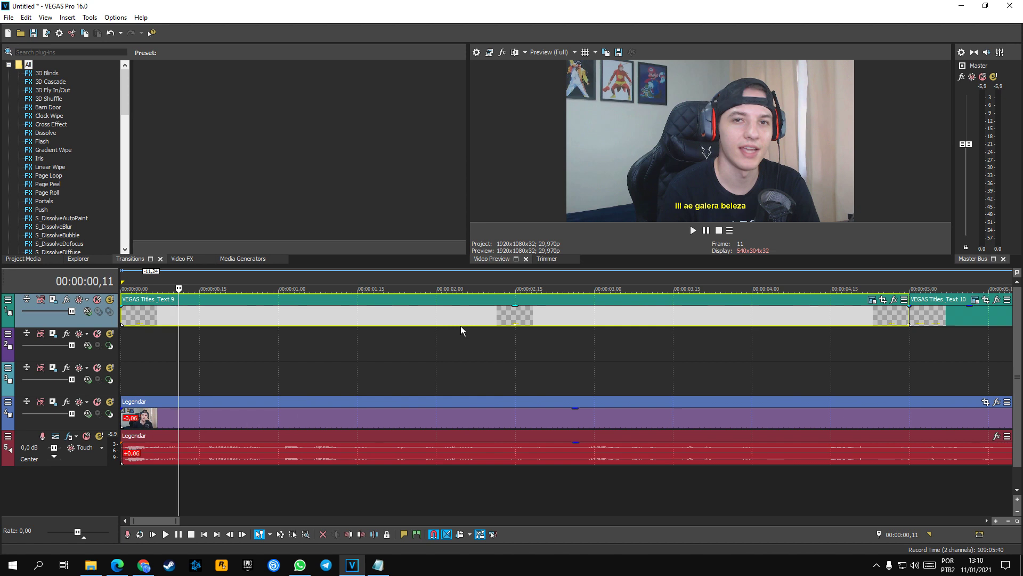
# Retime the imported subtitles to follow the speech, then check the second and third ones in the preview.
pyautogui.scroll(-2, 716, 310)
pyautogui.moveTo(713, 319); pyautogui.dragTo(344, 320)
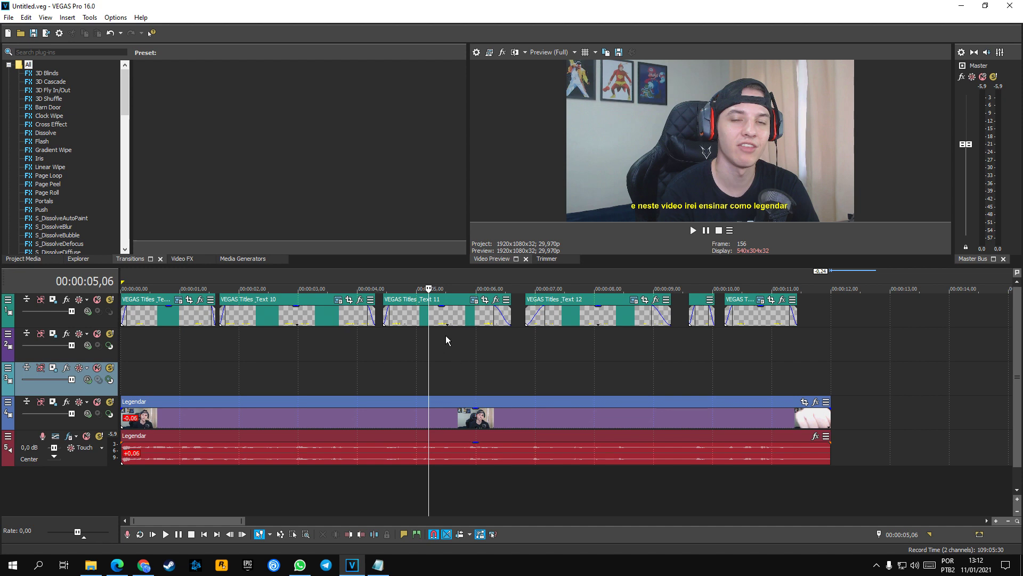
pyautogui.click(446, 325)
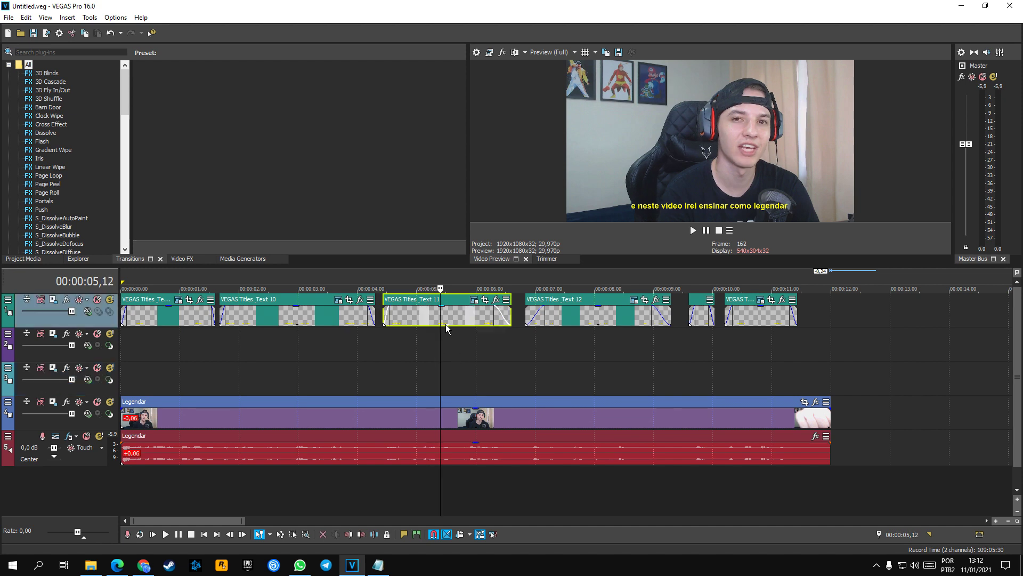
pyautogui.click(463, 318)
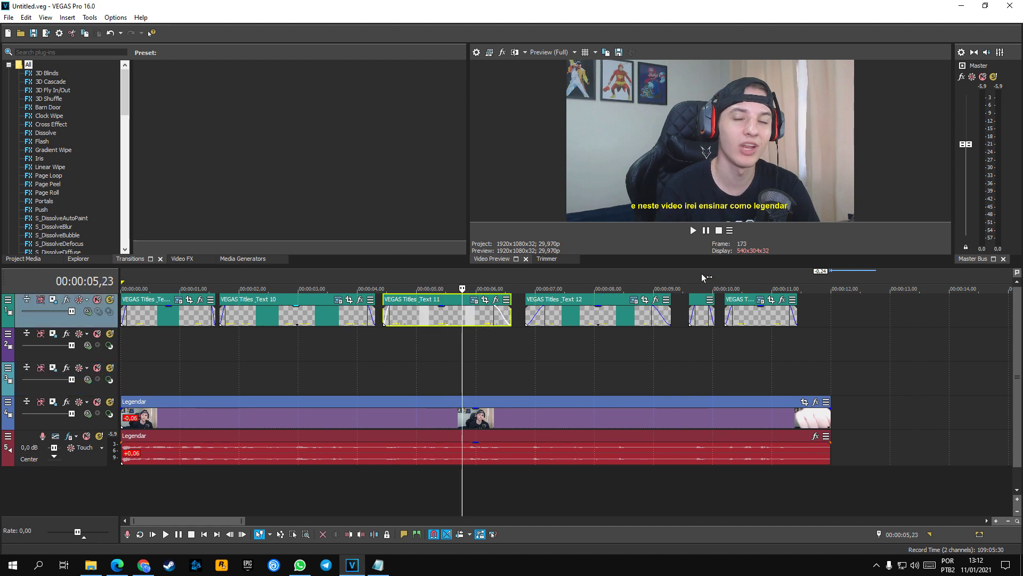
pyautogui.click(291, 318)
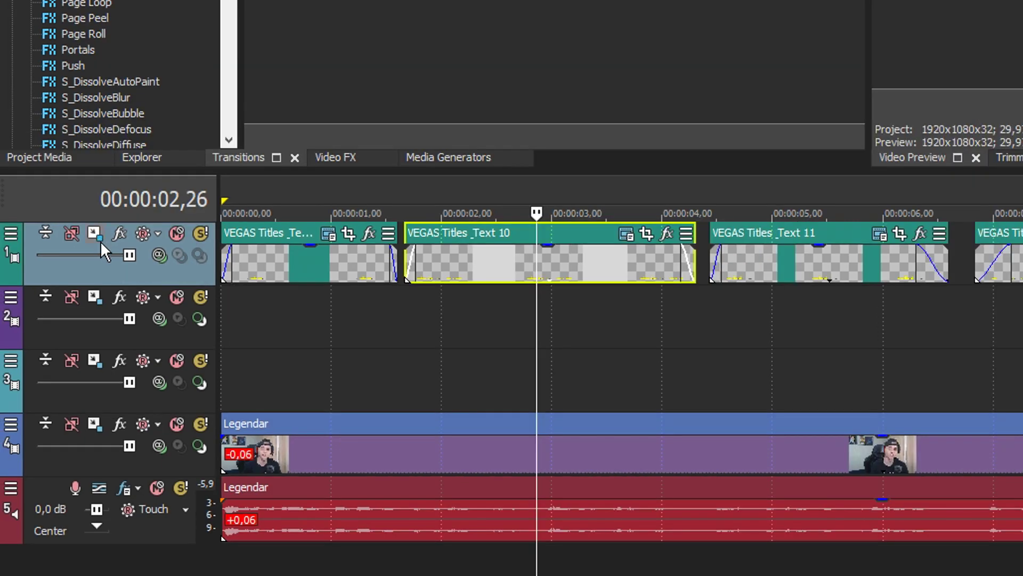
# With Track Motion, enlarge the Subtitles track to about 2.158 x 1.214, offset it to about X 36, Y 15, and close the window.
pyautogui.click(103, 212)
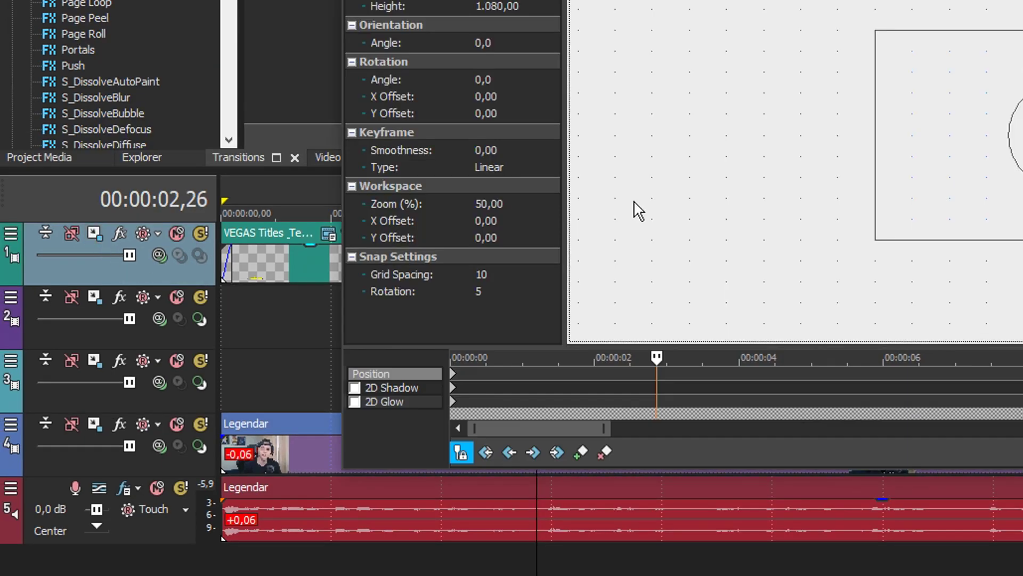
pyautogui.moveTo(502, 102); pyautogui.dragTo(397, 296)
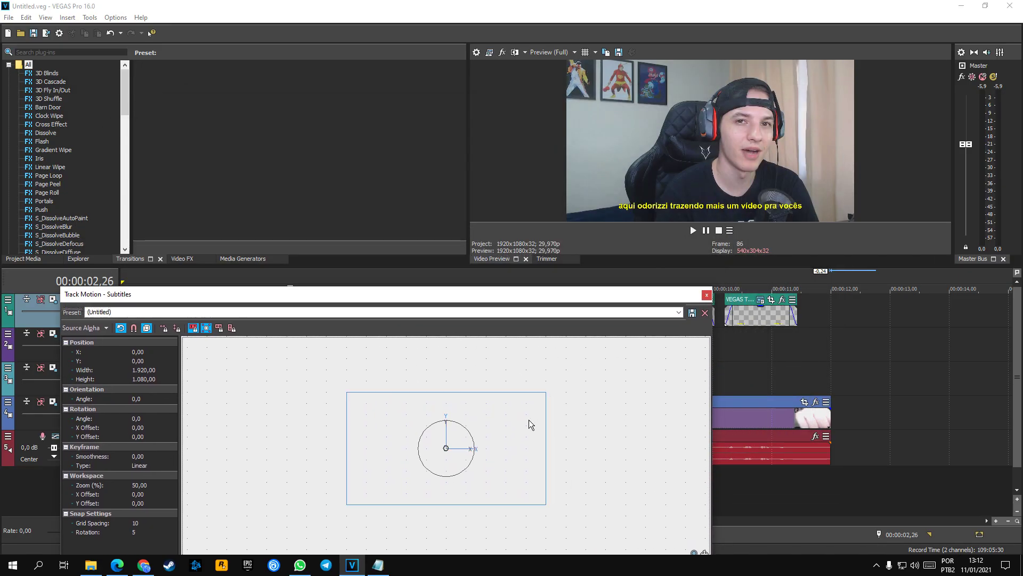
pyautogui.moveTo(551, 398)
pyautogui.mouseDown()
pyautogui.moveTo(544, 402)
pyautogui.moveTo(565, 392)
pyautogui.mouseUp()
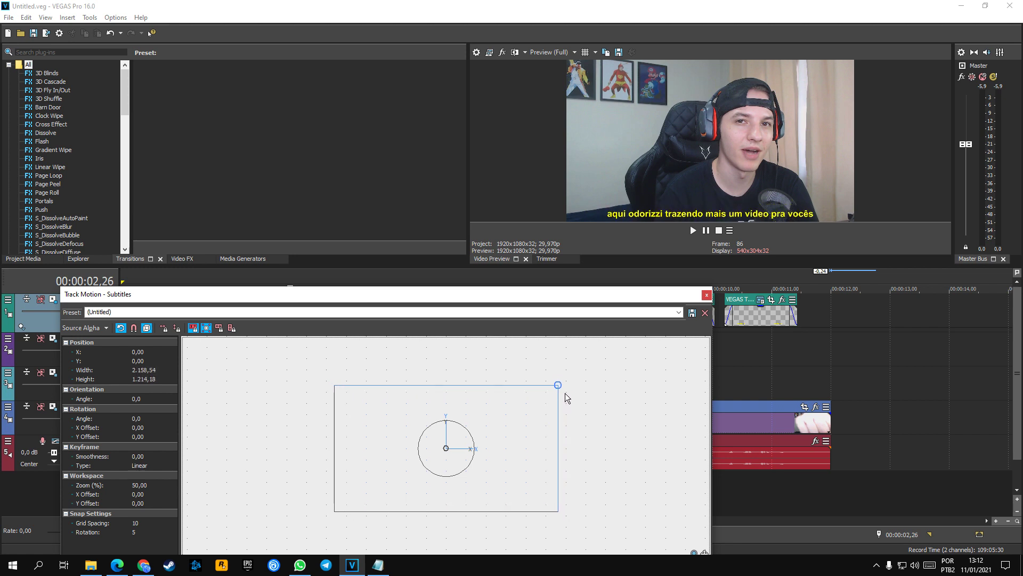
pyautogui.moveTo(521, 429); pyautogui.dragTo(526, 427)
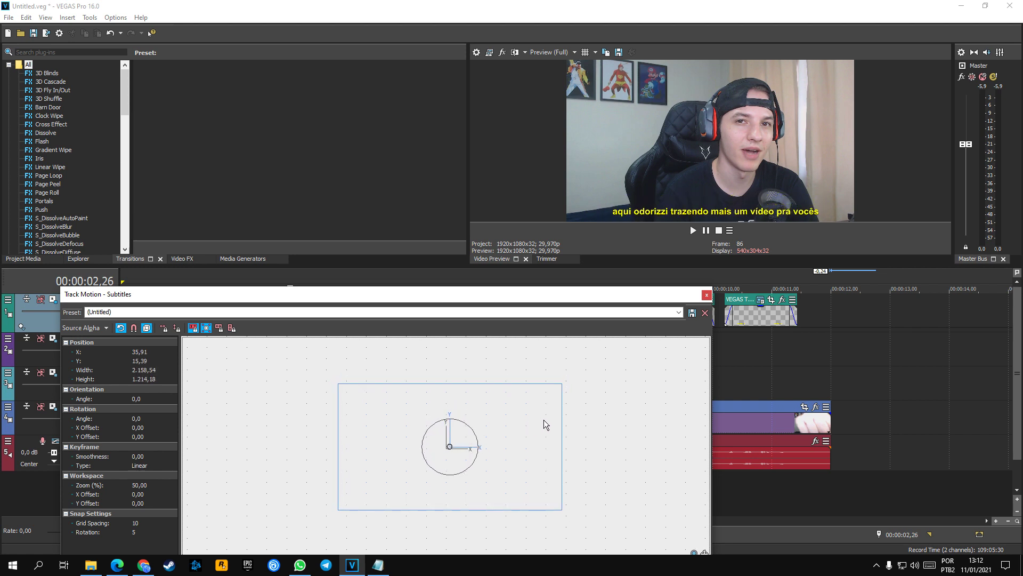
pyautogui.click(707, 294)
# Compare the first four subtitles in the preview to check the size and position set by the track motion.
pyautogui.click(625, 319)
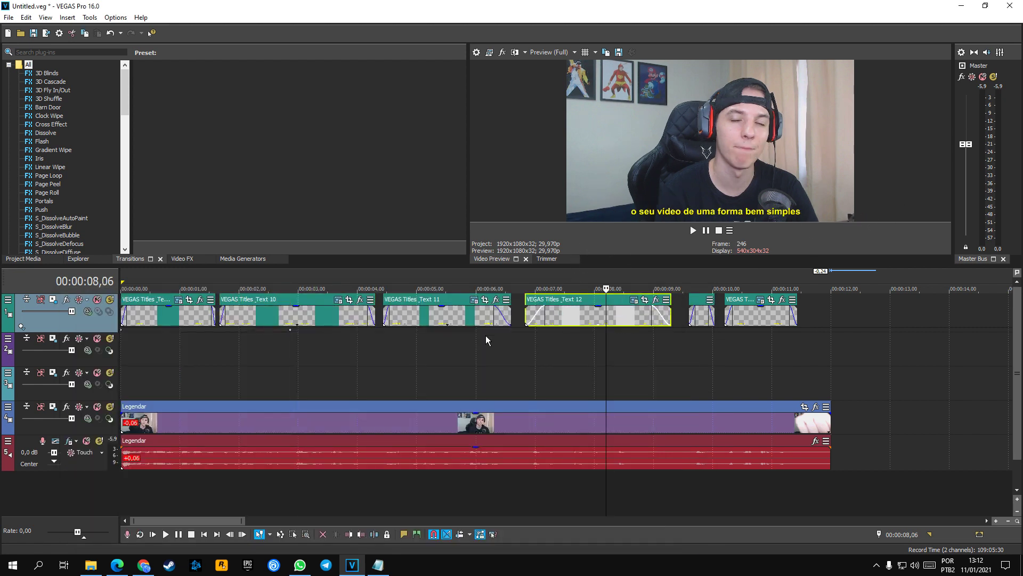
pyautogui.click(470, 313)
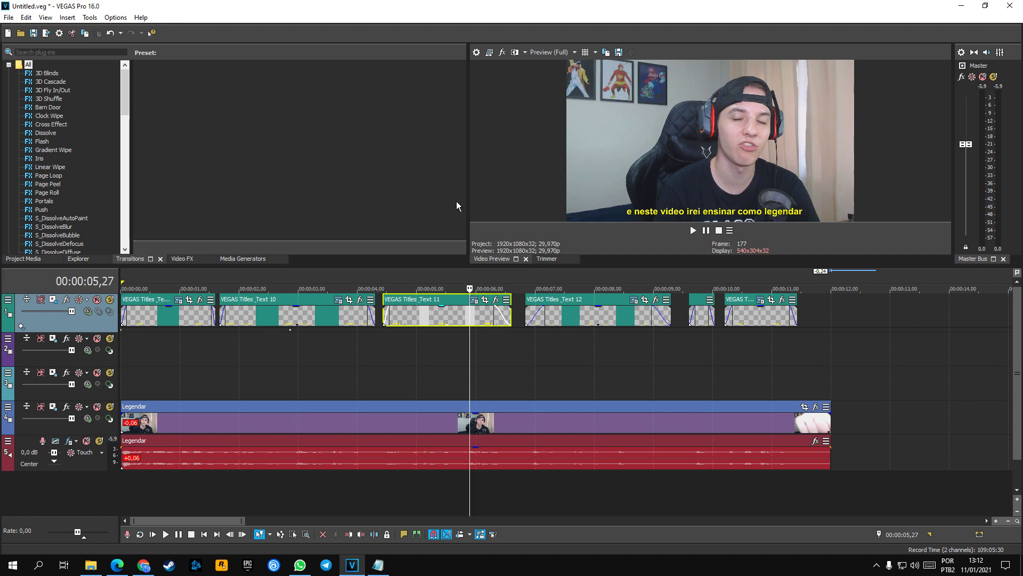
pyautogui.click(164, 318)
pyautogui.click(297, 318)
pyautogui.click(176, 319)
pyautogui.click(309, 320)
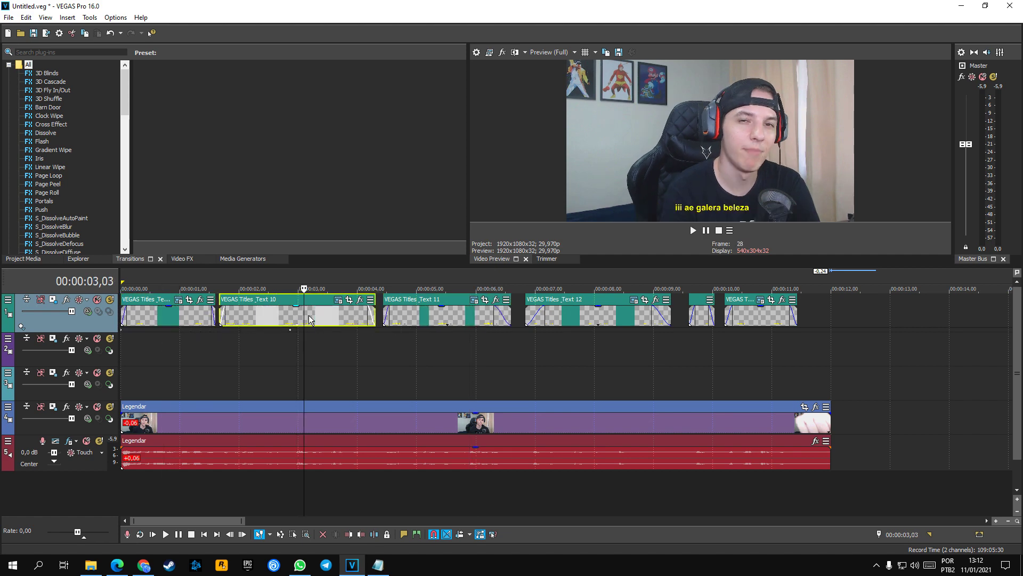
pyautogui.click(310, 319)
# In the third subtitle's Pan/Crop, shrink the crop frame to about 1.733 x 975 and move its center to about 1.012, 590.
pyautogui.click(485, 299)
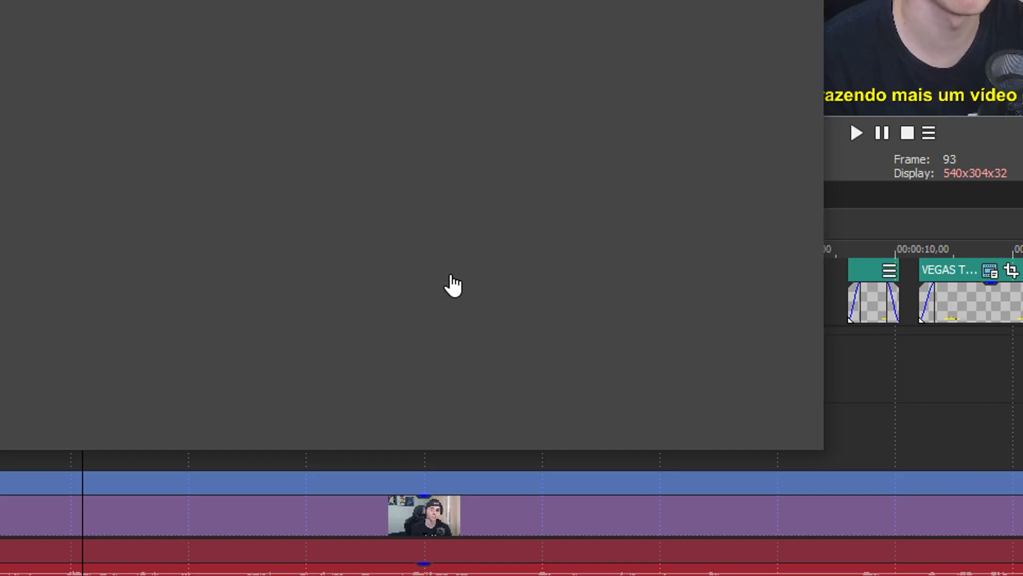
pyautogui.moveTo(566, 37); pyautogui.dragTo(492, 72)
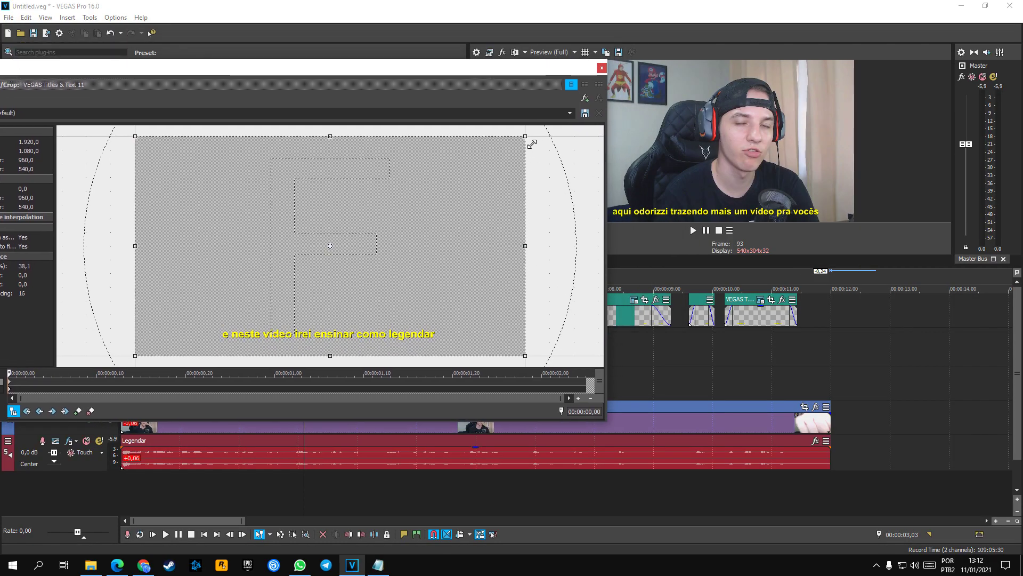
pyautogui.moveTo(532, 144)
pyautogui.mouseDown()
pyautogui.moveTo(507, 153)
pyautogui.moveTo(536, 142)
pyautogui.mouseUp()
pyautogui.moveTo(582, 67); pyautogui.dragTo(544, 355)
pyautogui.click(451, 320)
pyautogui.moveTo(460, 360); pyautogui.dragTo(496, 51)
pyautogui.moveTo(537, 115)
pyautogui.mouseDown()
pyautogui.moveTo(520, 133)
pyautogui.moveTo(539, 133)
pyautogui.mouseUp()
pyautogui.moveTo(458, 176); pyautogui.dragTo(452, 213)
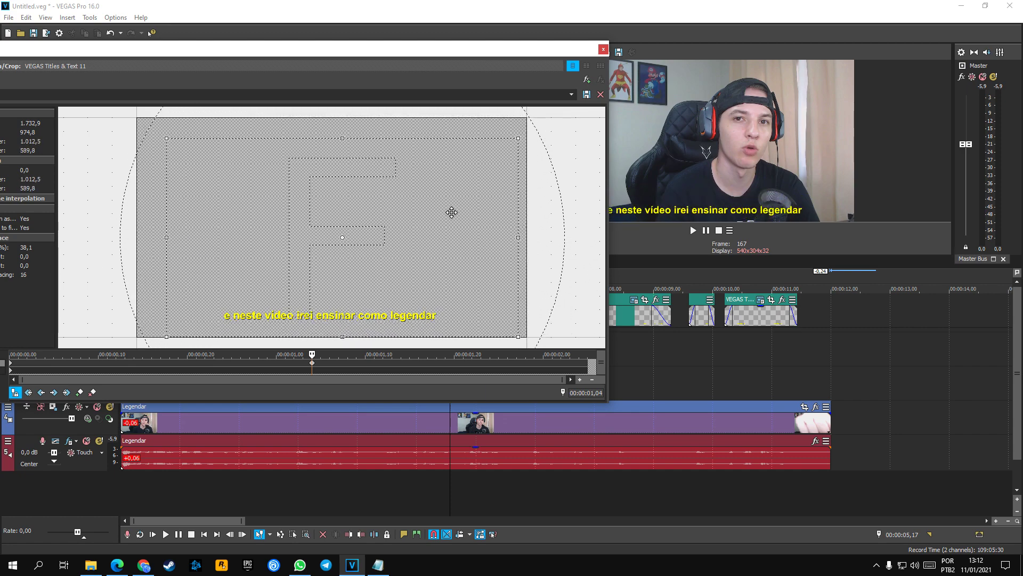